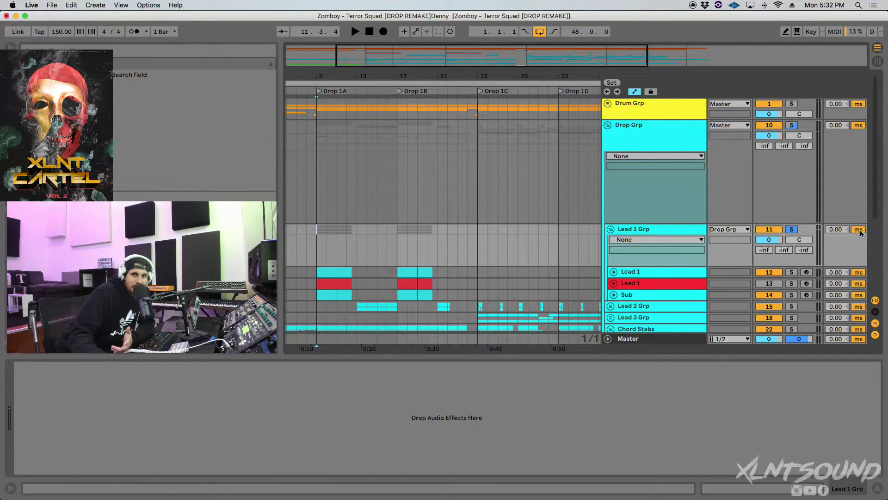
Unfold the cyan and the red Lead 1 tracks inside the Lead 1 group, placing the insert marker at bar 9
click(613, 272)
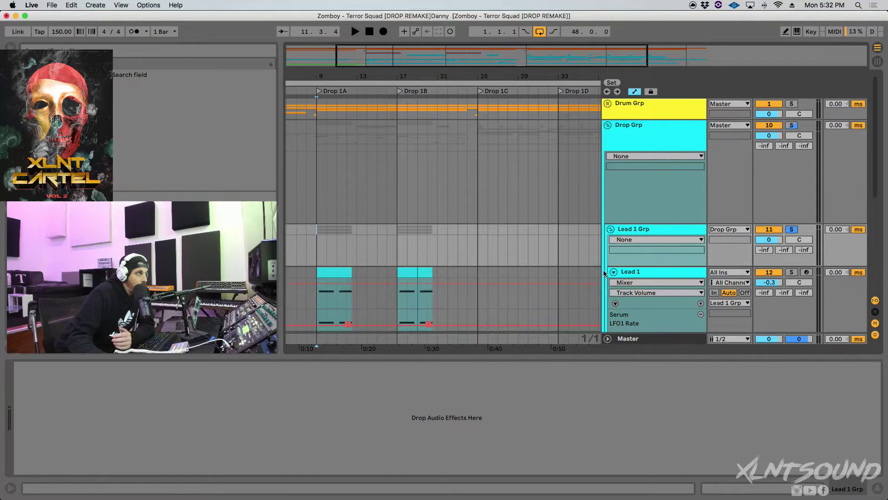
key(plus)
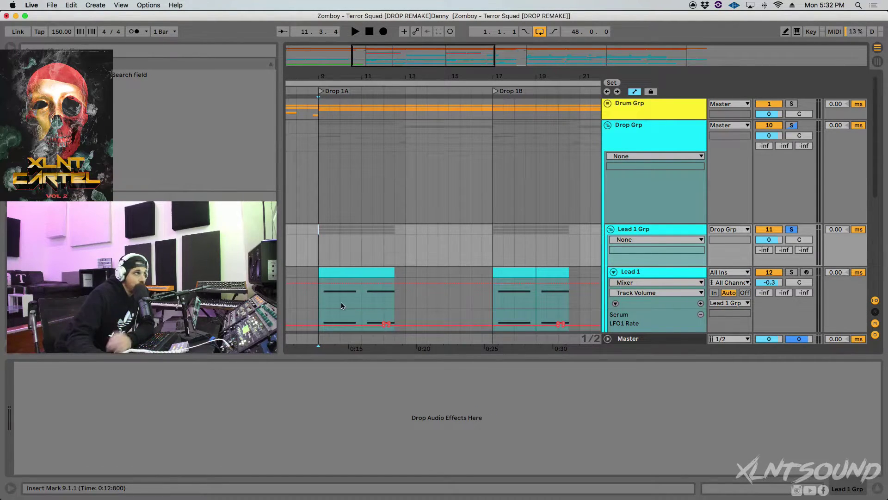
click(316, 302)
scroll(333, 286, down, 3)
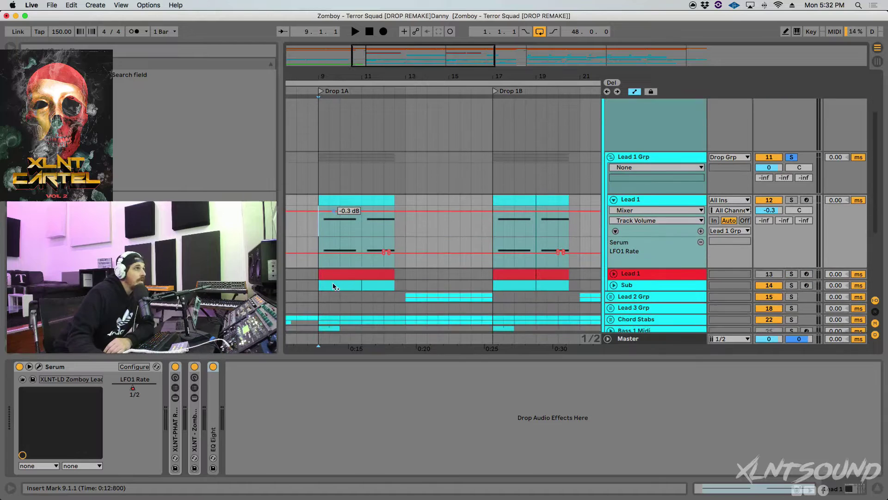
click(626, 276)
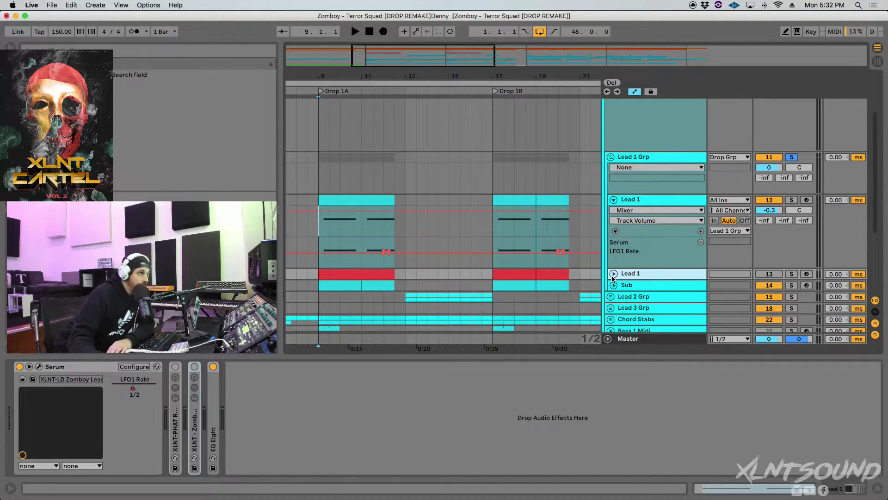
click(612, 275)
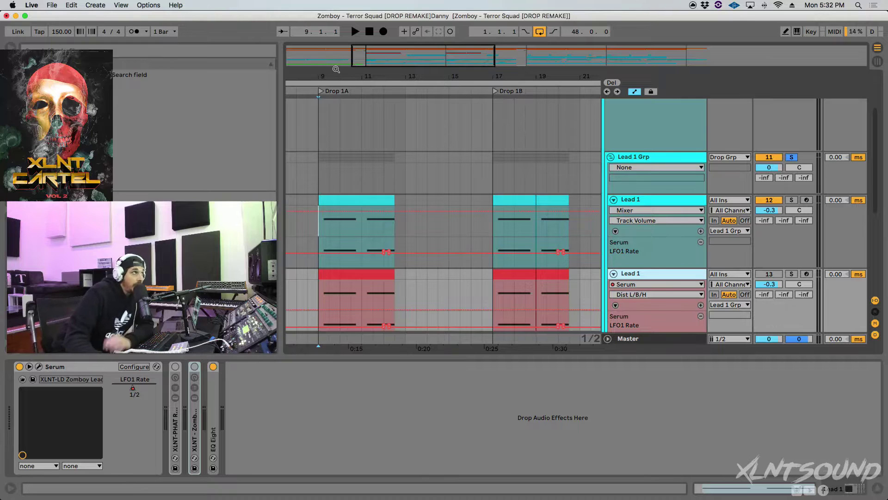
Select the red Lead 1 clip in Drop 1A, deactivate the cyan Lead 1 track and activate the red one
drag(340, 74, 340, 86)
click(337, 274)
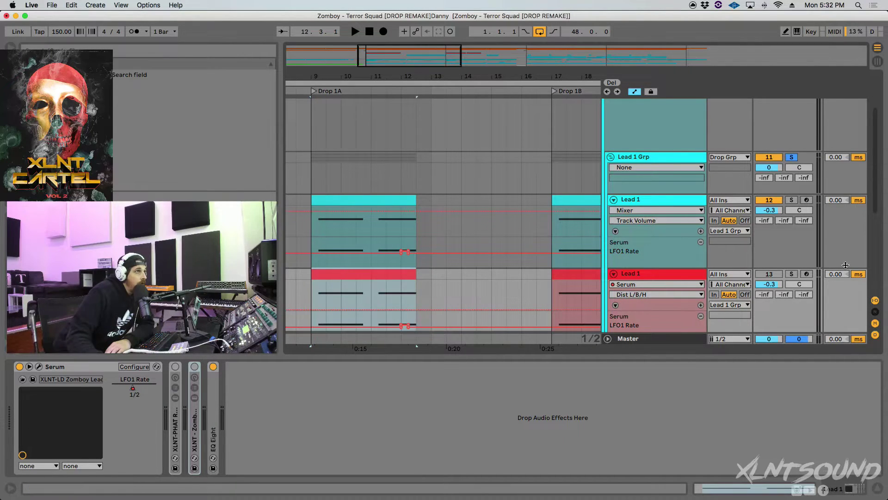
click(764, 200)
click(769, 274)
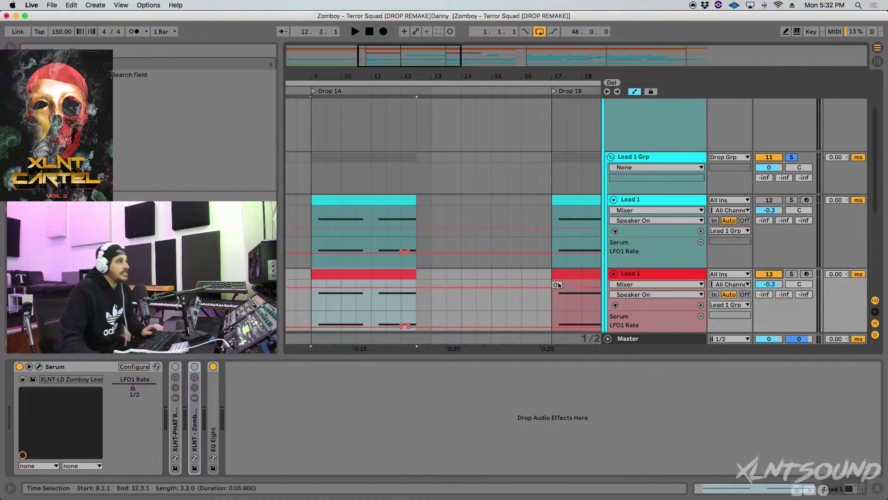
Play Drop 1A to hear the red Lead 1 sound and look over the other tracks in the drop
key(space)
key(space)
scroll(746, 236, down, 2)
scroll(746, 236, down, 5)
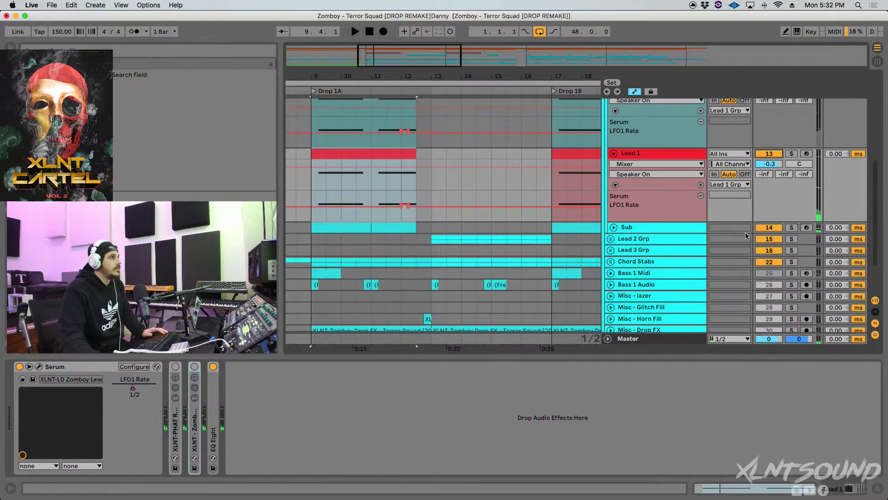
scroll(734, 145, up, 1)
scroll(734, 146, up, 2)
key(space)
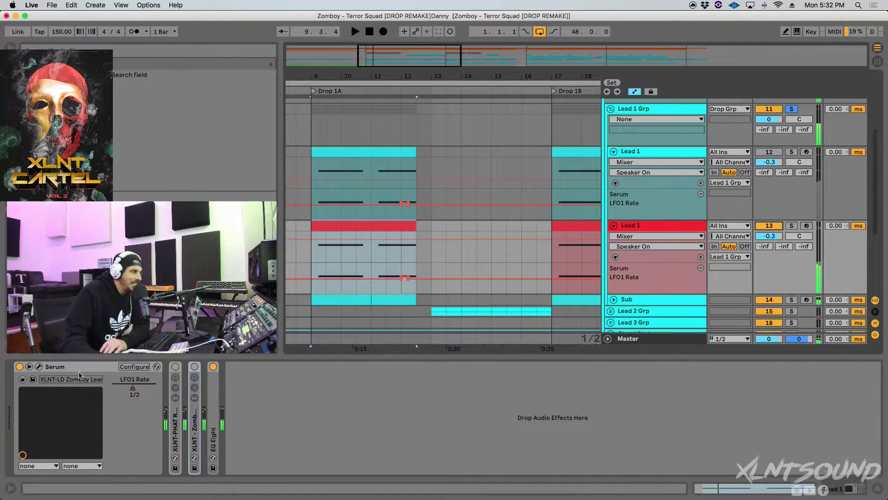
Show the EQ Eight and Serum devices on the red Lead 1 track and reset Serum with Init Preset
double_click(213, 396)
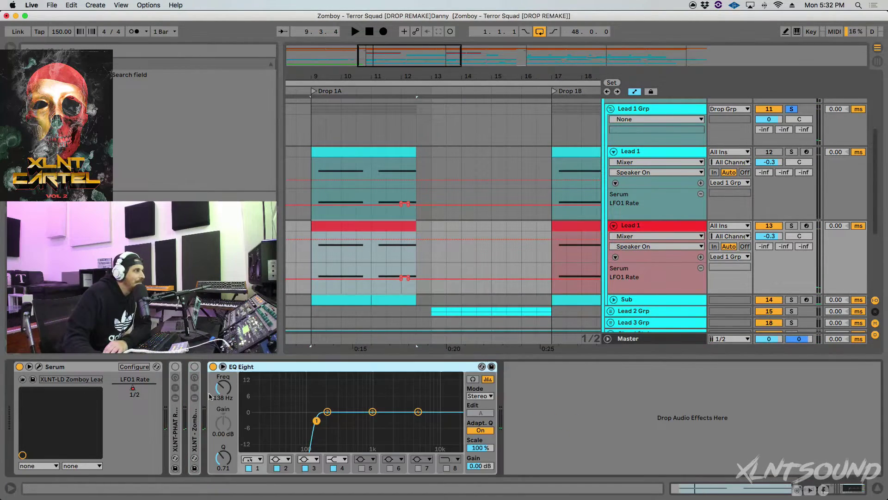
click(39, 366)
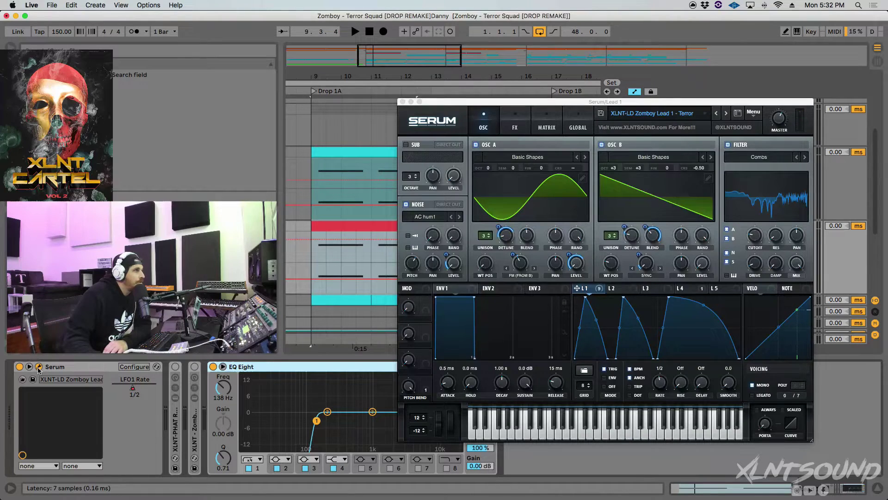
click(672, 103)
click(749, 113)
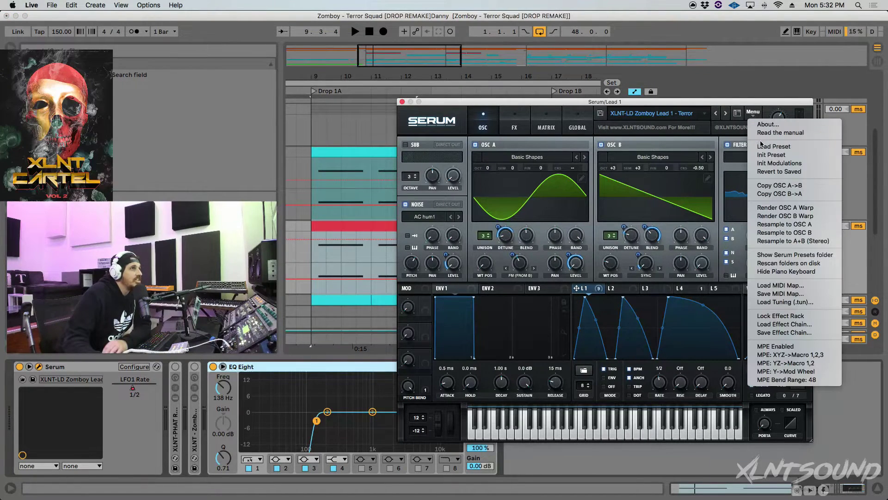
click(290, 191)
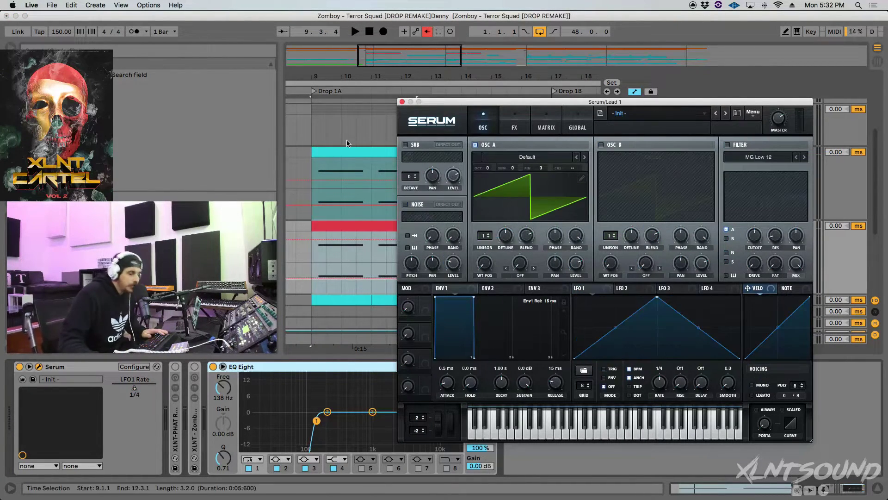
Listen to the initialised Serum patch on the Drop 1A clip and move the synth window clear of the lower edge
key(space)
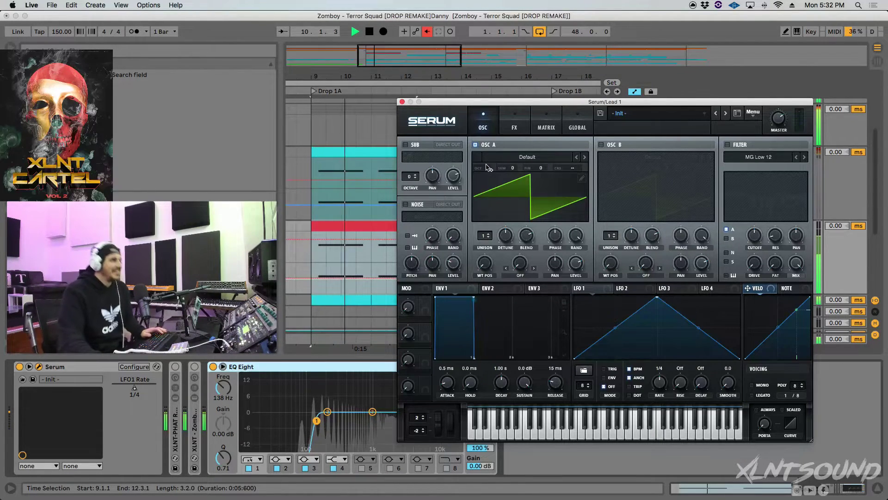
key(space)
key(space)
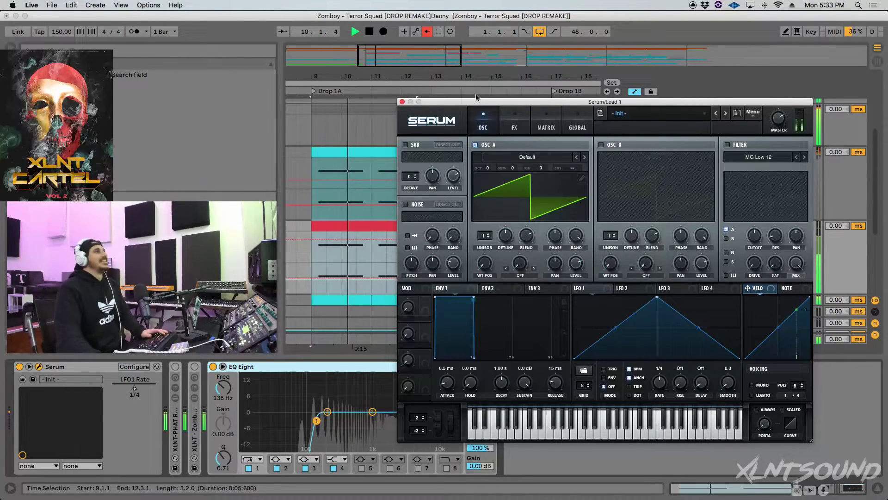
drag(477, 103, 442, 79)
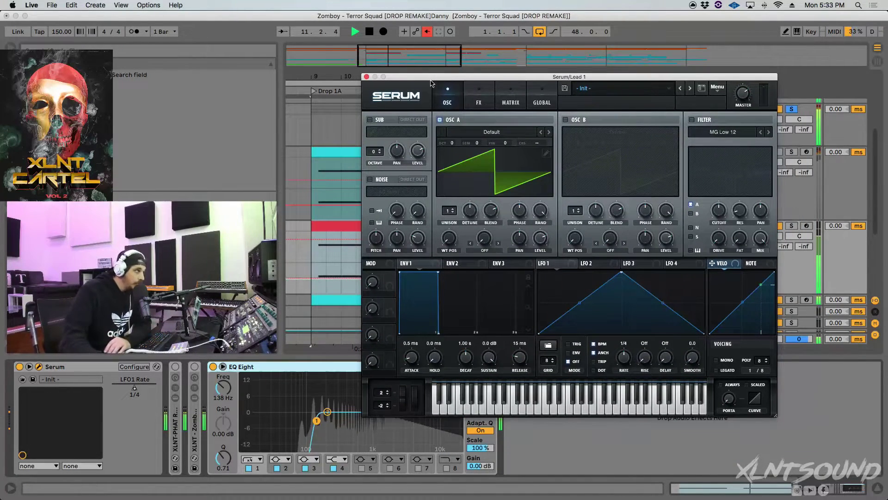
key(space)
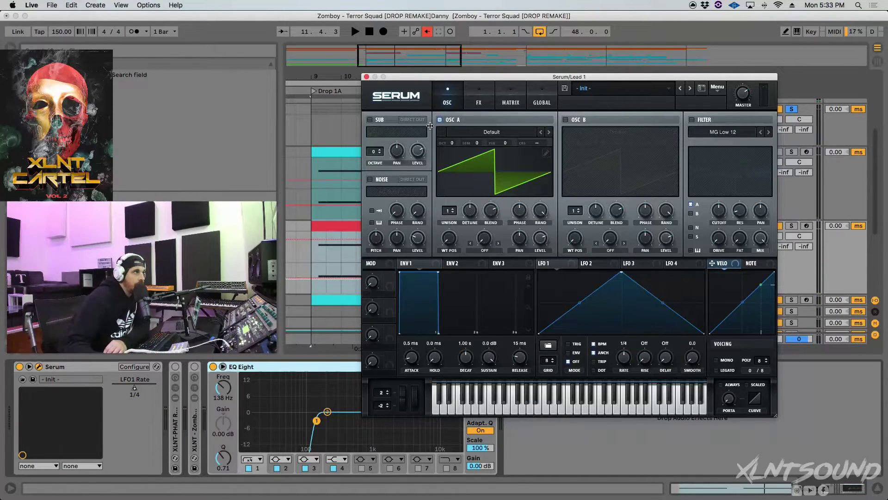
Load the Analog wavetable Basic Shapes into OSC A and set its unison to 3 voices
click(491, 132)
mouse_move(485, 142)
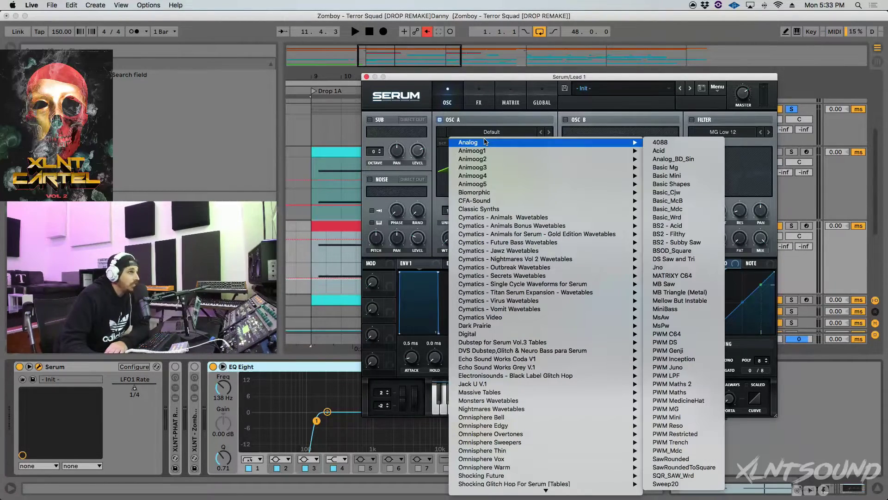
click(668, 183)
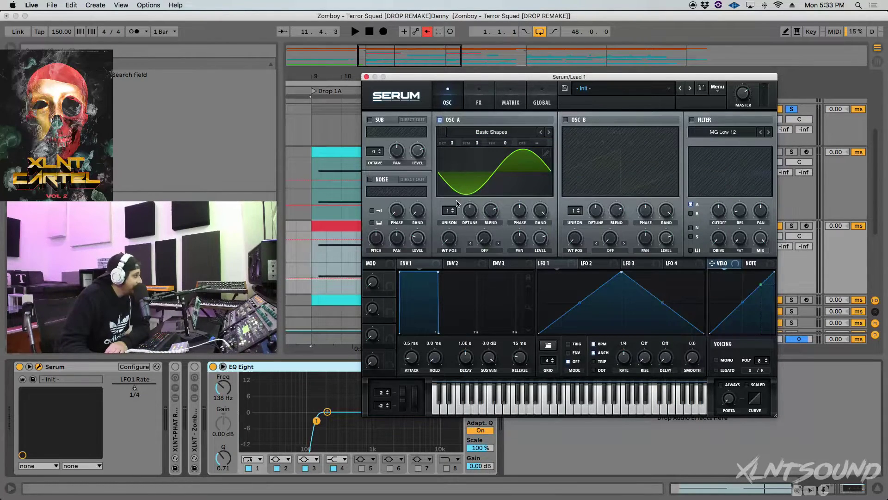
drag(453, 209, 456, 242)
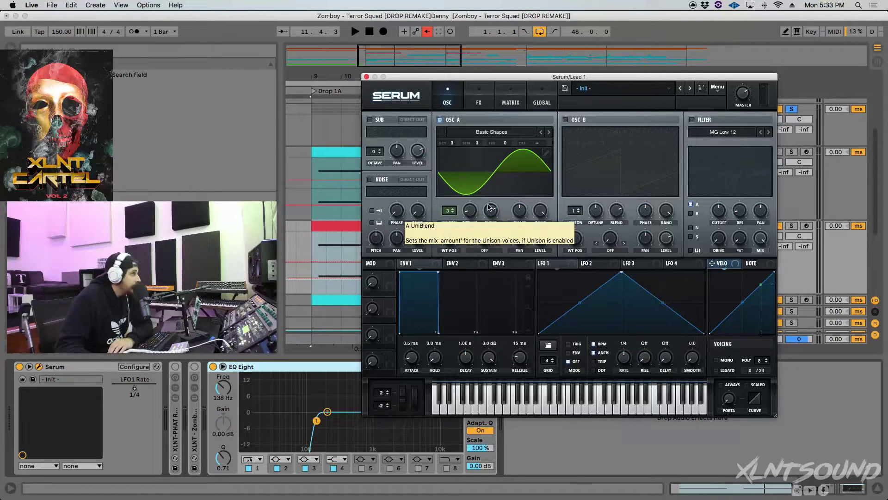
Set OSC A's warp mode to FM (from B) and try adjusting the warp amount
click(484, 252)
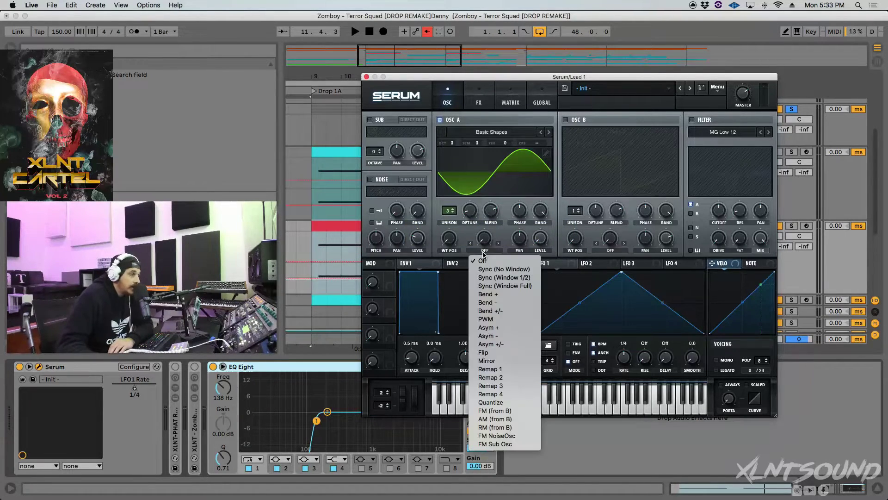
click(507, 411)
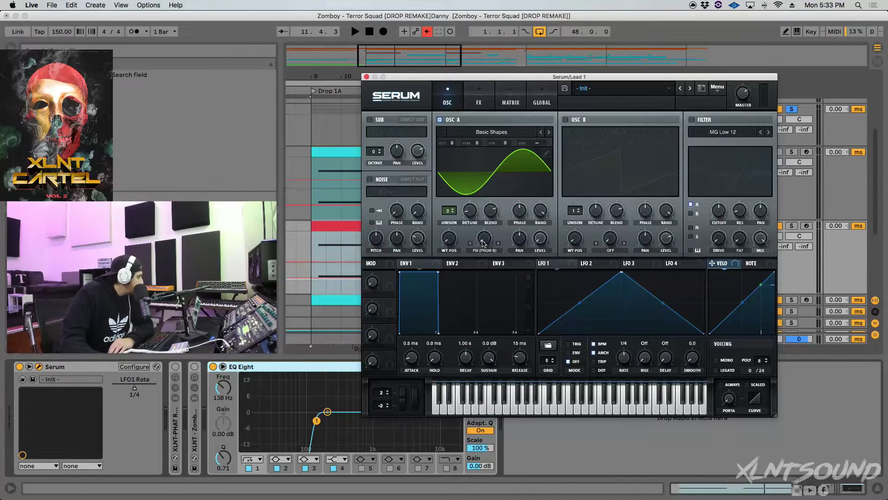
drag(484, 244, 482, 200)
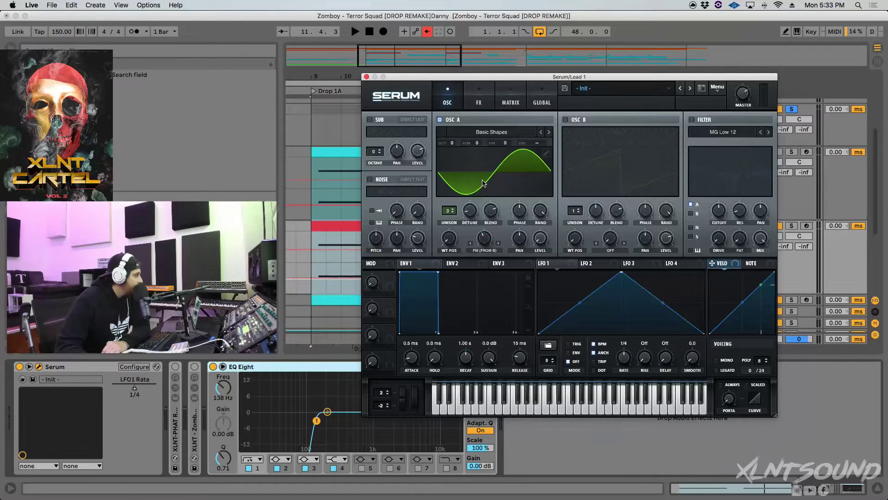
Enable OSC B with the Basic Shapes wavetable and move its wavetable position to the descending saw shape
click(565, 120)
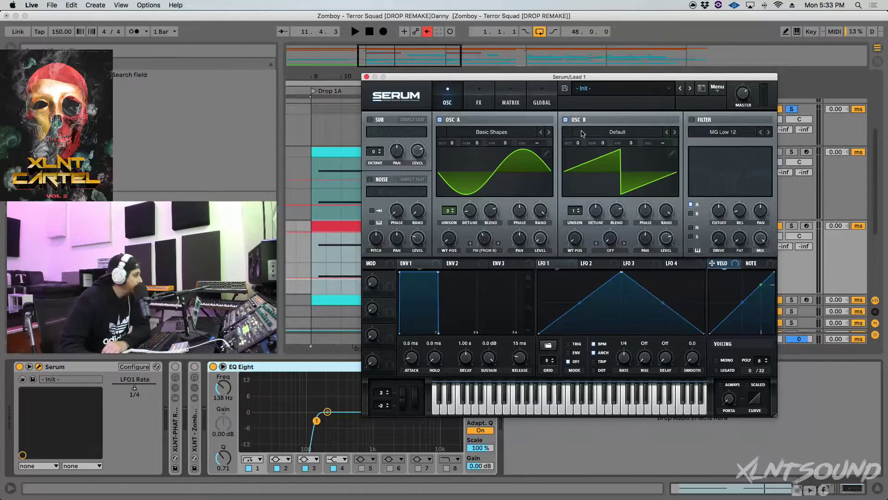
click(582, 134)
mouse_move(602, 143)
click(793, 183)
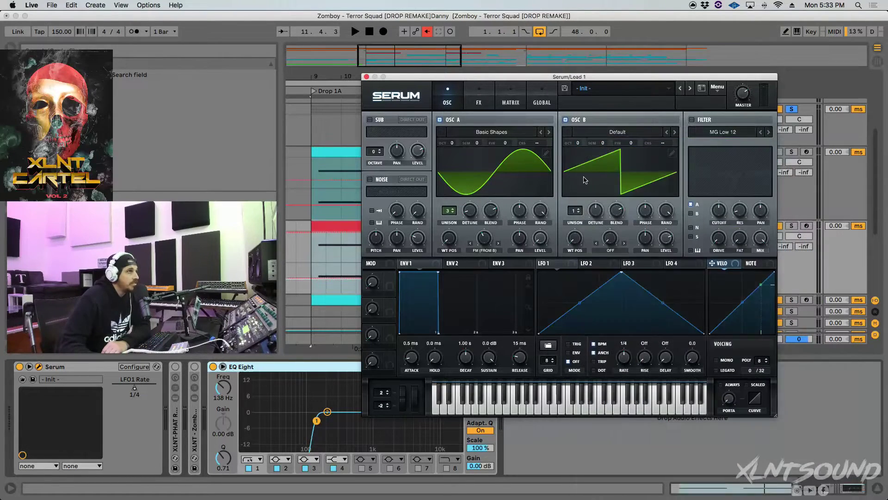
drag(573, 244, 580, 199)
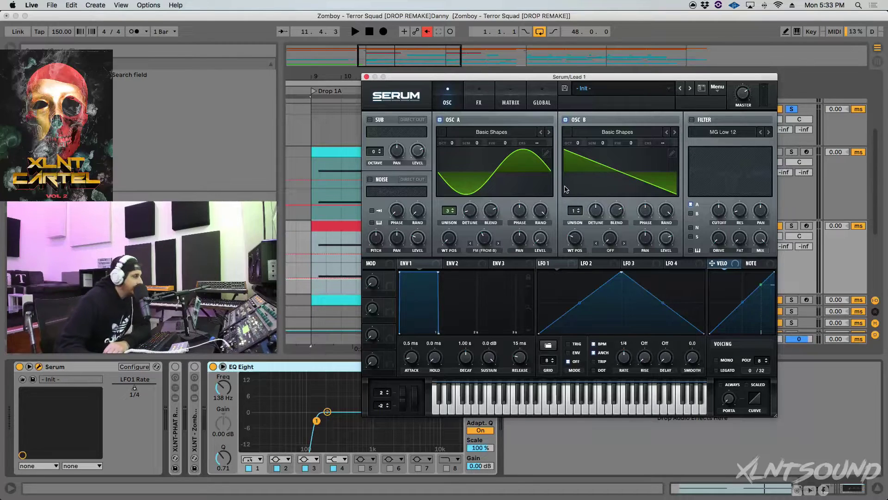
Set OSC B to octave +3 with 3 unison voices, a lower blend and the Sync warp mode
drag(578, 143, 577, 137)
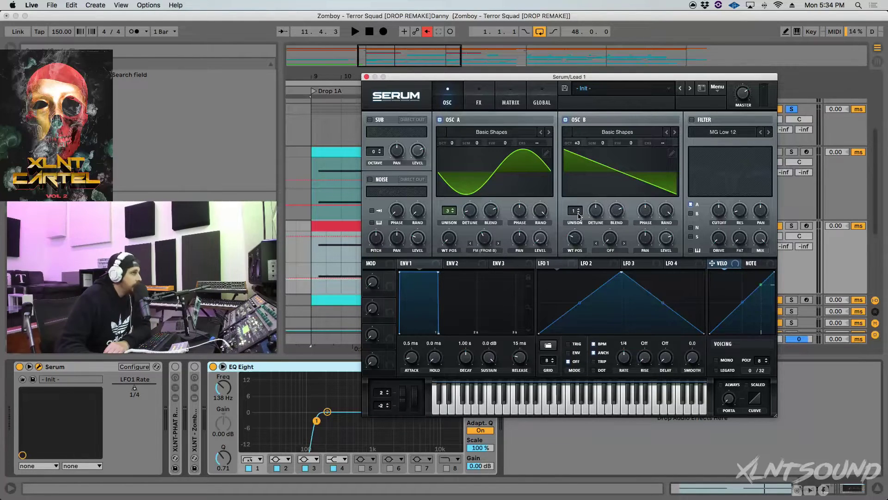
drag(576, 215, 596, 232)
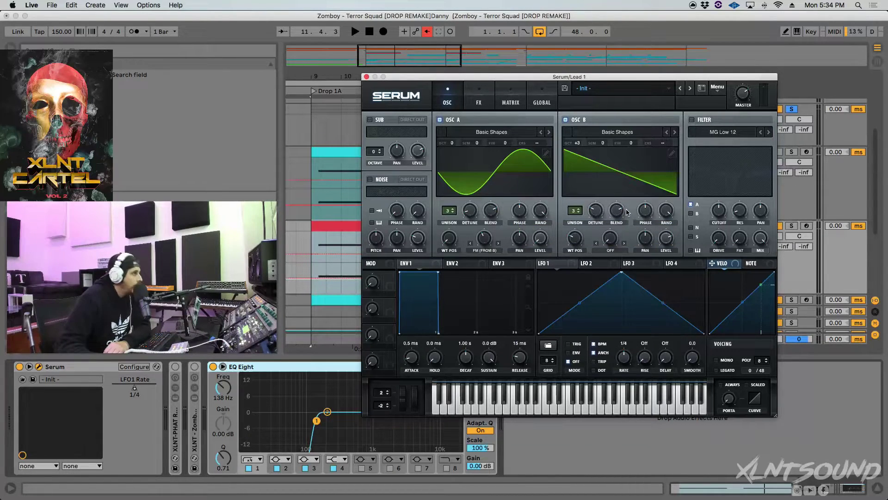
drag(618, 213, 619, 252)
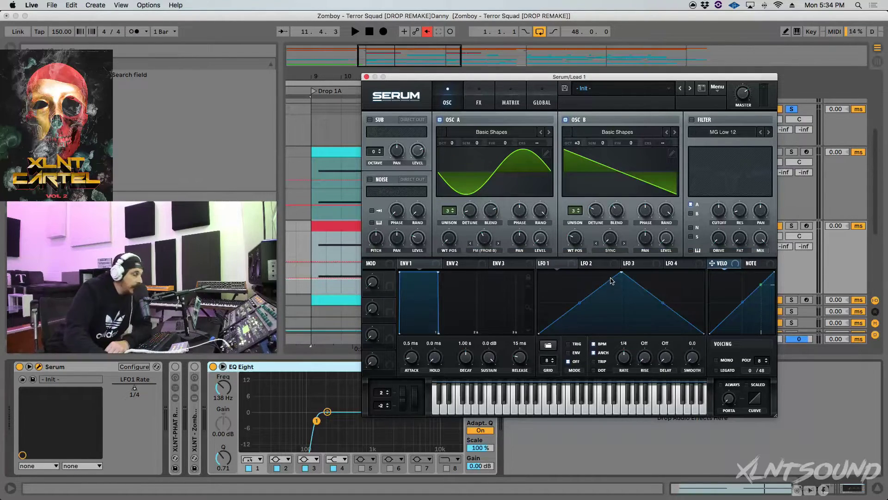
Reshape LFO 1 into a narrow opening hump over about the first quarter, with an early peak and outward-curved fall
drag(621, 273, 575, 364)
double_click(569, 279)
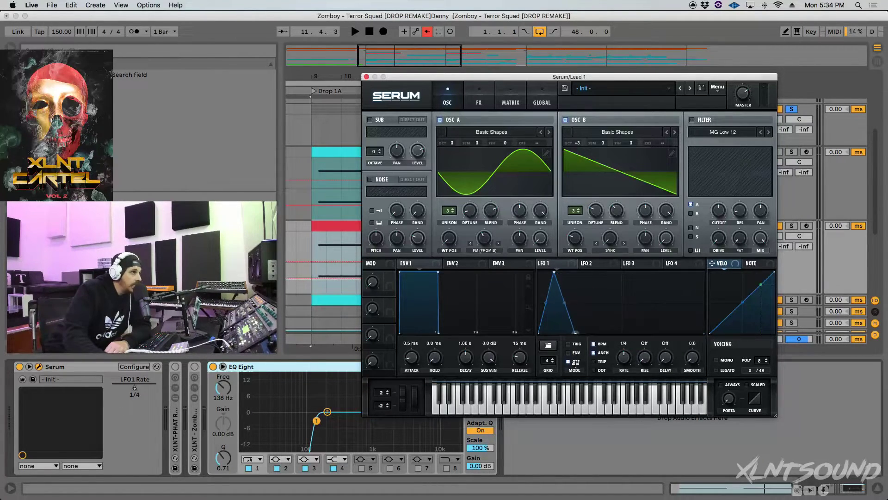
drag(555, 275, 563, 296)
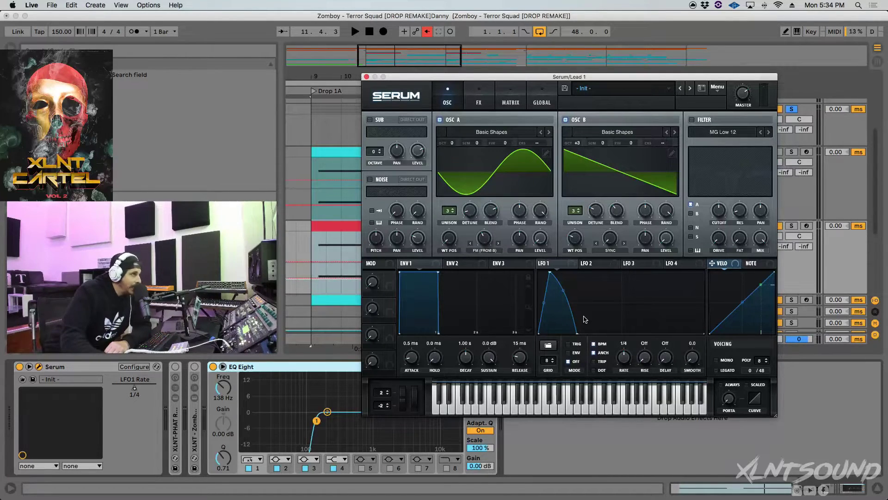
Add a second narrow curved hump up to about the middle of LFO 1 and a wider third one filling the second half
double_click(592, 333)
drag(591, 332, 589, 271)
double_click(580, 327)
drag(580, 328, 581, 332)
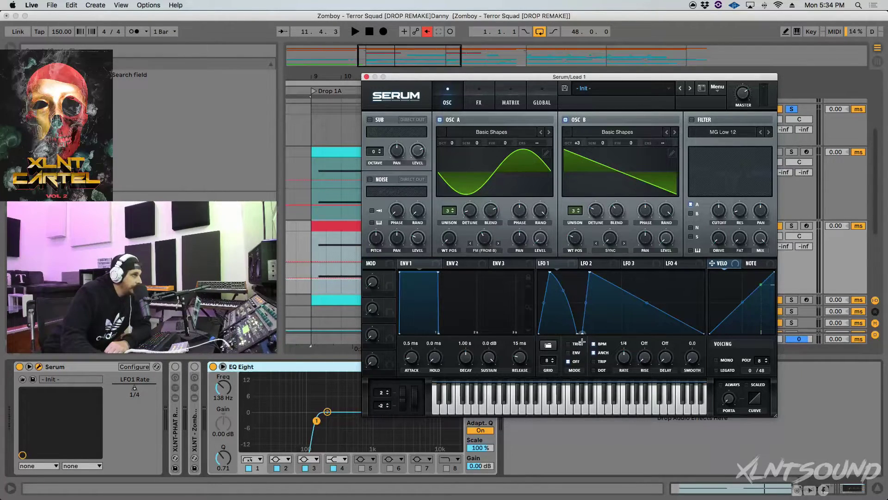
double_click(624, 296)
drag(624, 296, 620, 336)
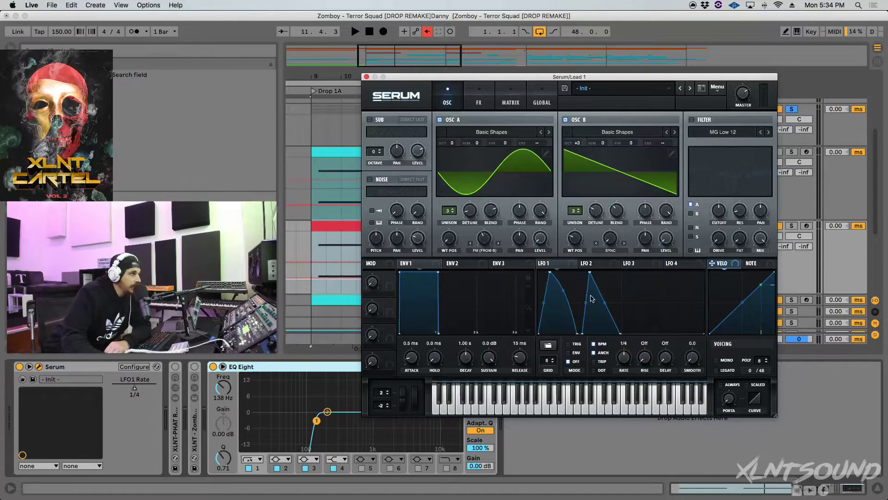
drag(605, 302, 609, 293)
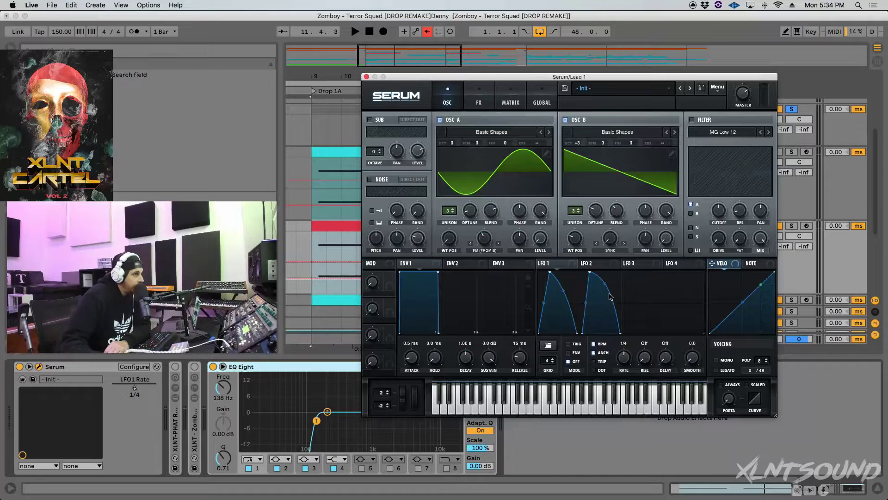
drag(650, 331, 637, 272)
drag(669, 303, 671, 289)
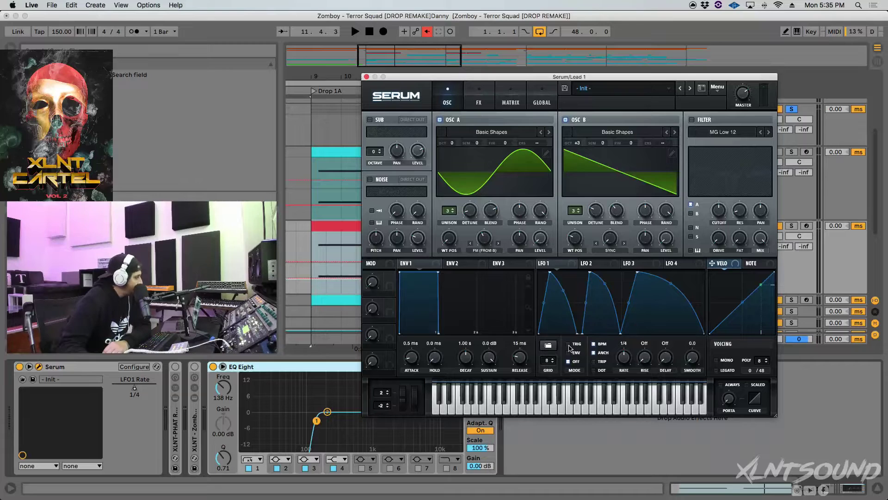
Set LFO 1 to a 1/2 rate in Trig mode, map it to OSC A's level, FM (From B) amount and unison detune, and play the result
drag(628, 360, 626, 363)
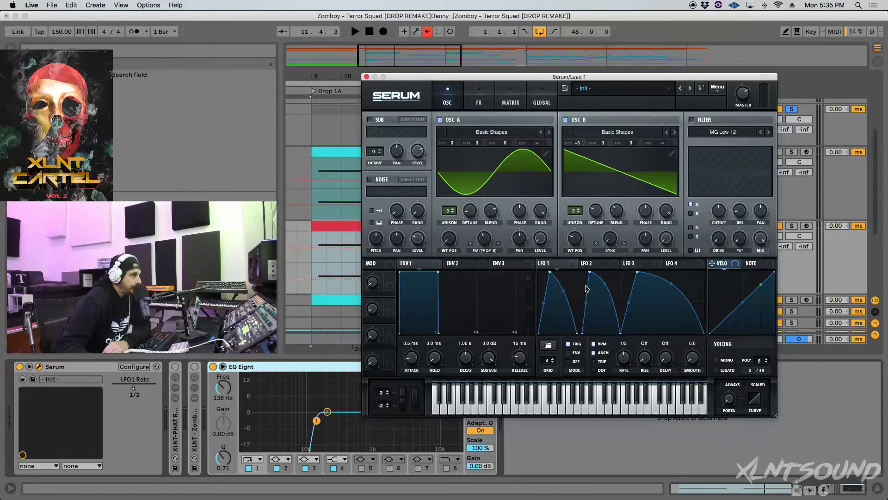
drag(540, 262, 536, 241)
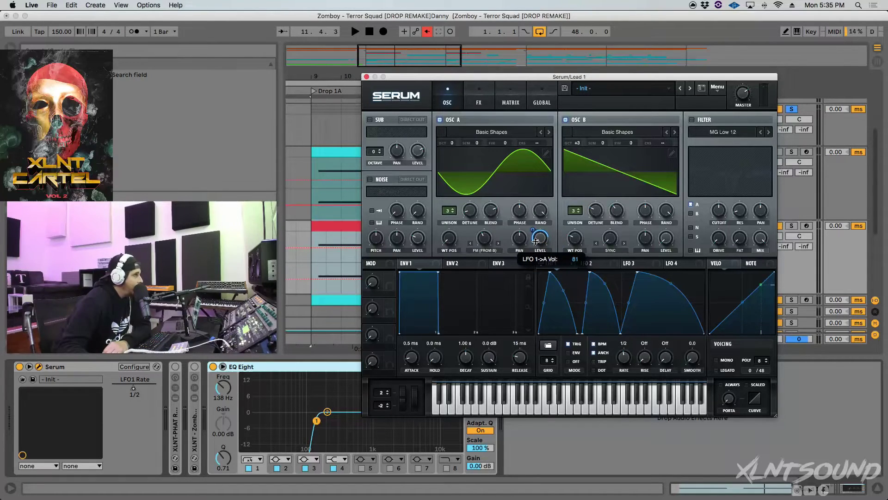
drag(536, 243, 482, 251)
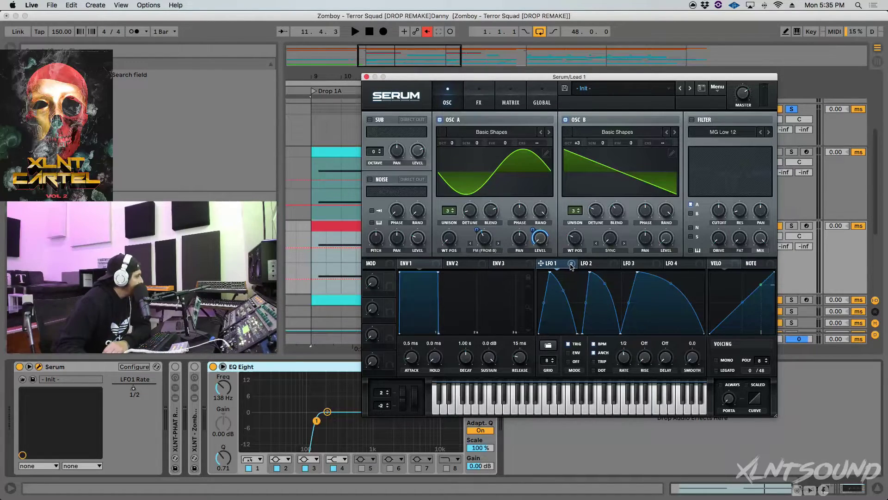
mouse_move(571, 266)
mouse_down()
mouse_move(490, 229)
mouse_move(463, 204)
mouse_move(469, 220)
mouse_up()
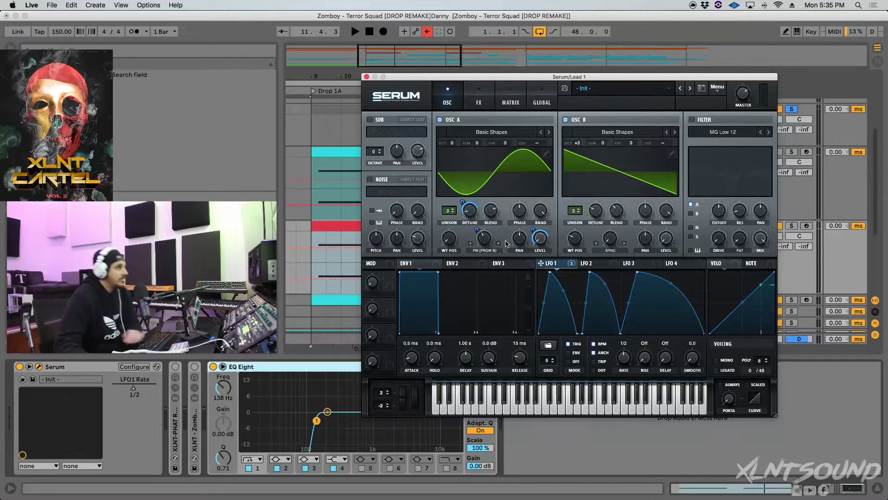
key(space)
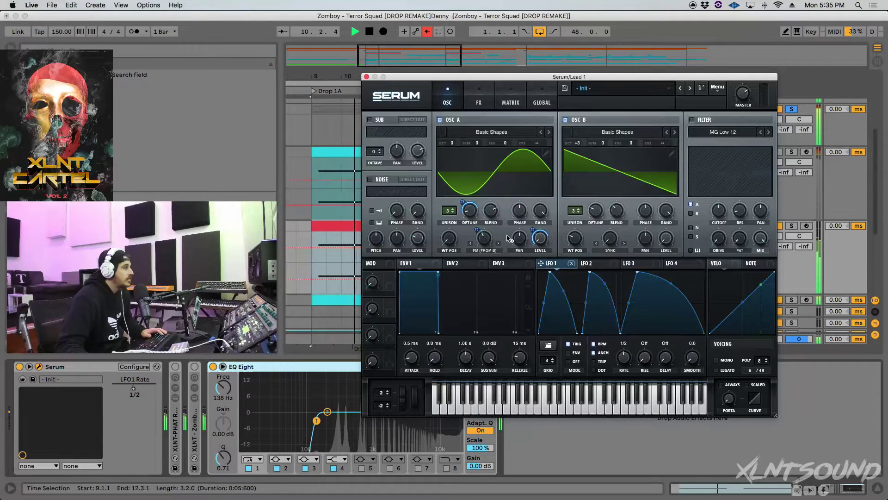
key(space)
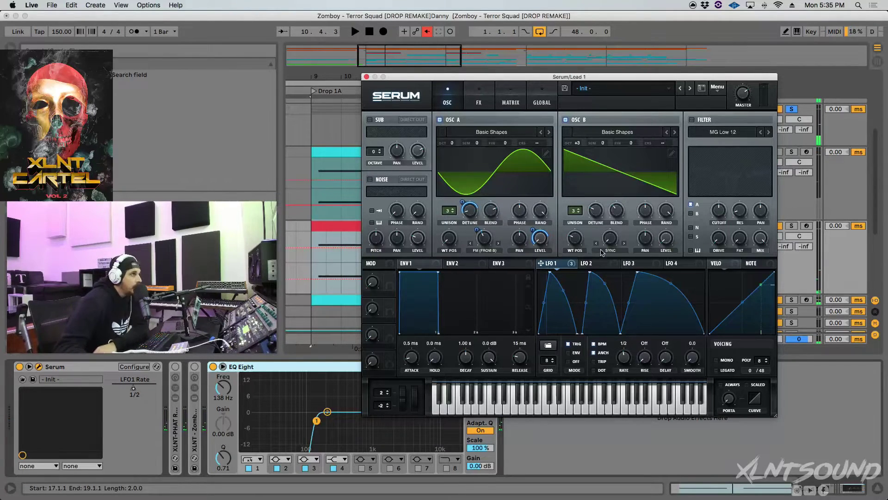
Map LFO 1 to OSC B's unison detune at about 12, to its blend, and slightly to its Sync warp amount, and play the result
drag(572, 265, 595, 209)
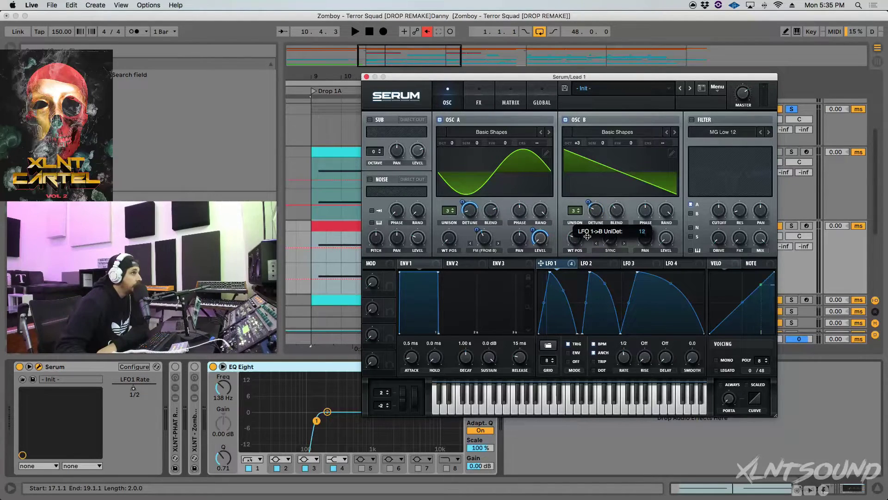
drag(587, 236, 588, 236)
drag(574, 267, 614, 212)
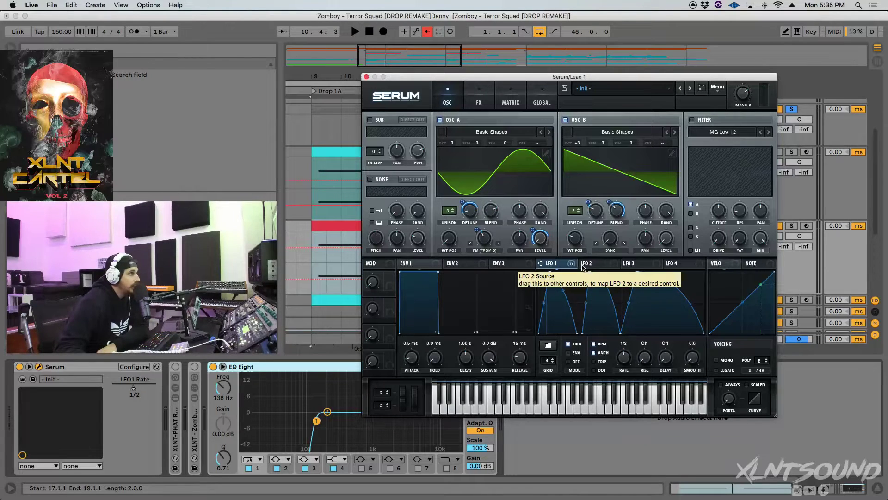
drag(575, 266, 605, 280)
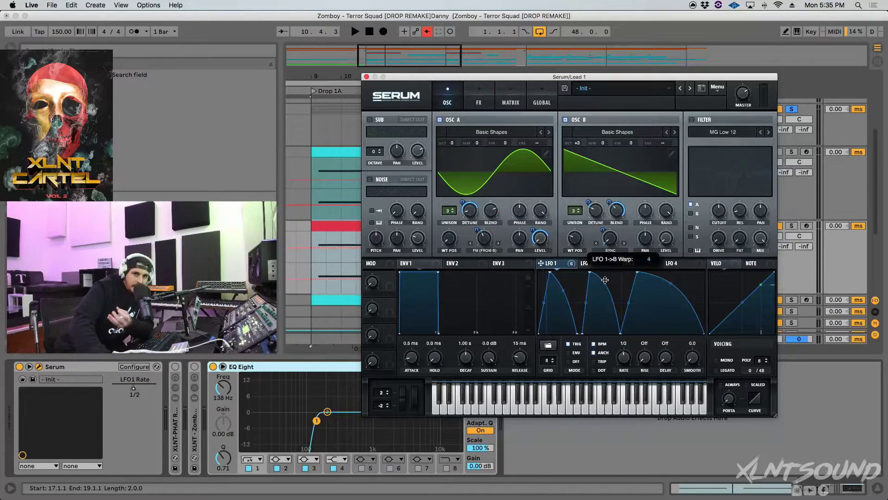
drag(605, 280, 605, 279)
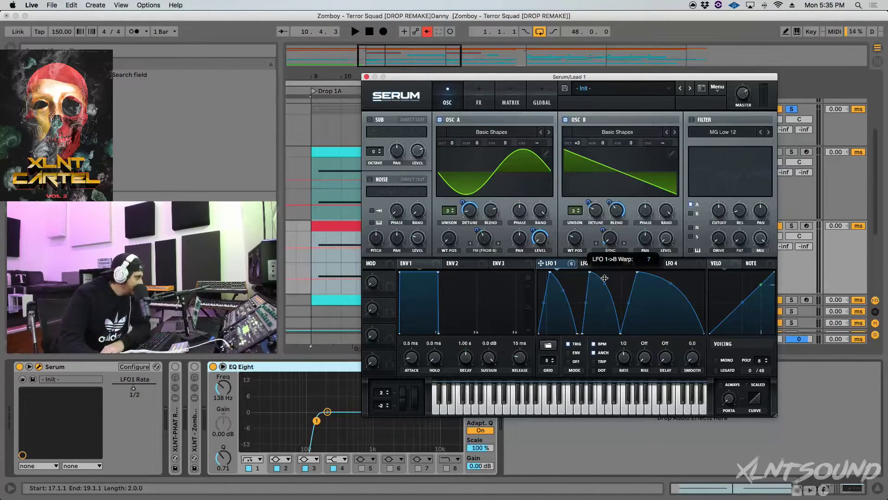
drag(604, 276, 606, 279)
key(space)
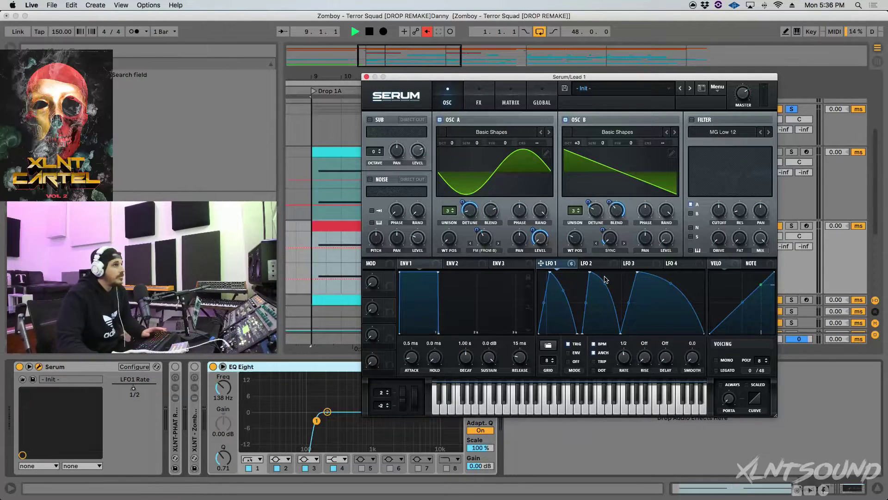
key(space)
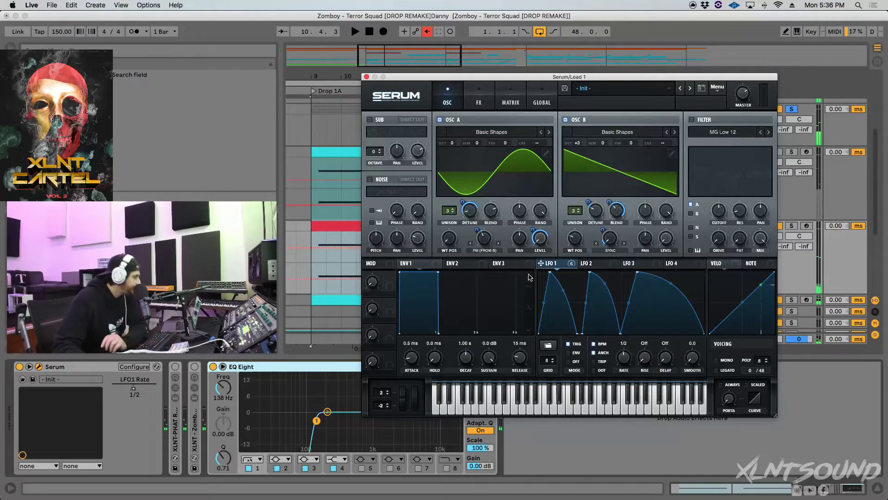
Enable the noise oscillator with the AC hum1 sample, map LFO 1 to its level, and play the drop section
click(370, 180)
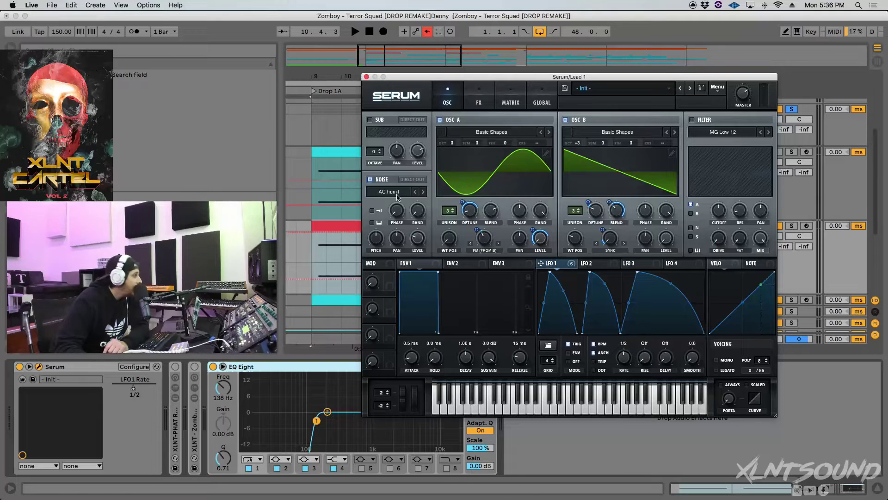
click(419, 234)
drag(572, 265, 413, 270)
key(space)
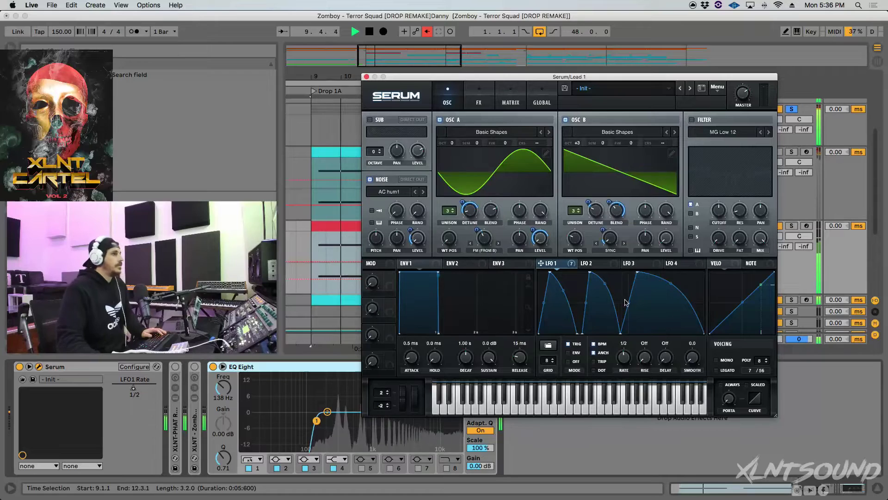
key(space)
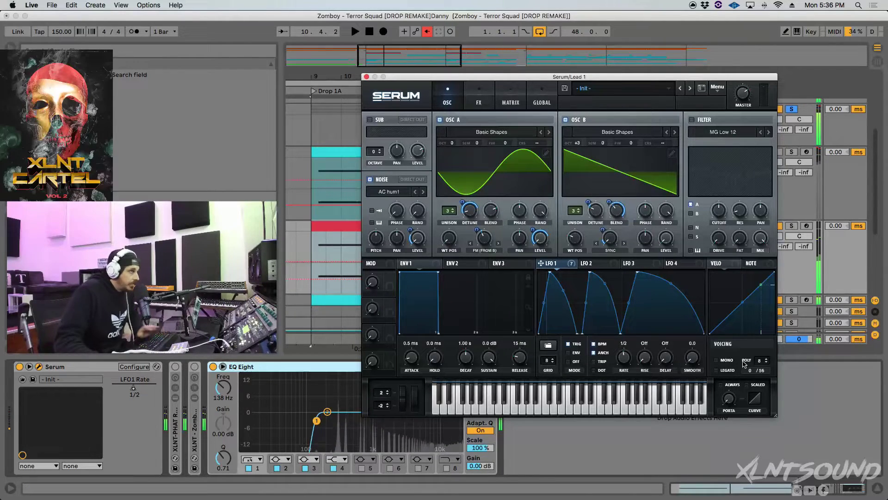
Switch the voicing to mono and enable the filter with the Combs type from the Misc group
click(717, 360)
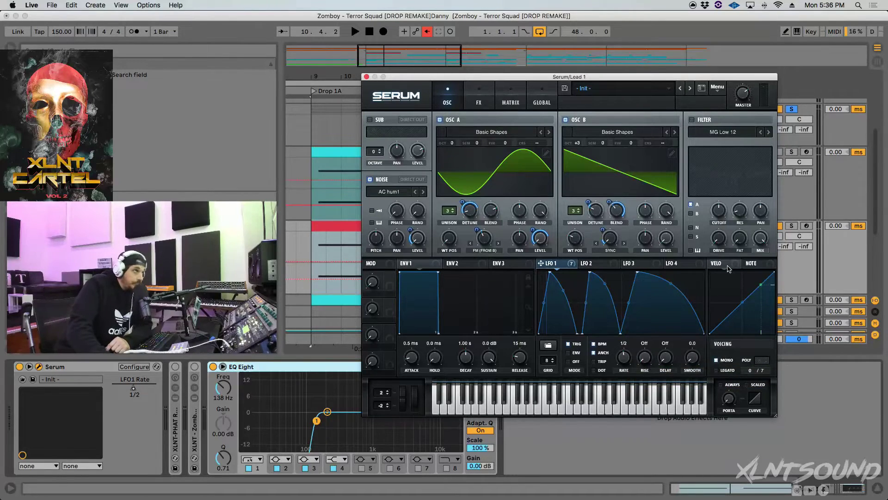
click(692, 120)
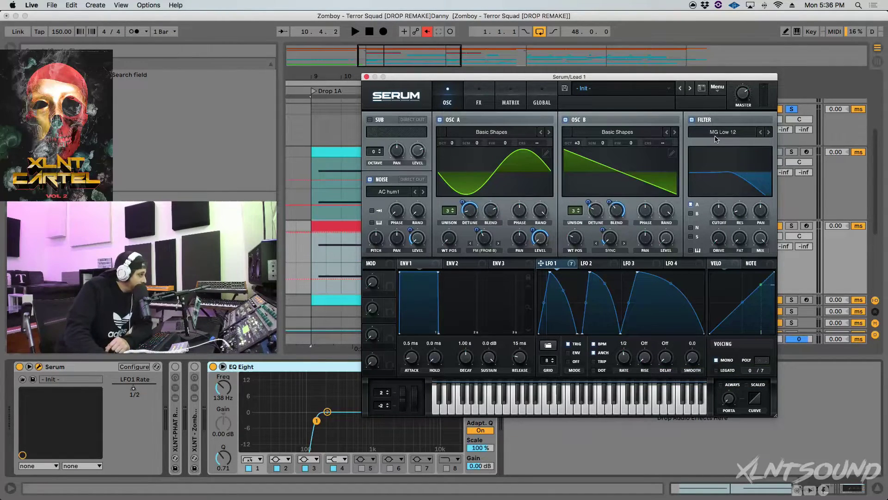
click(716, 132)
mouse_move(721, 154)
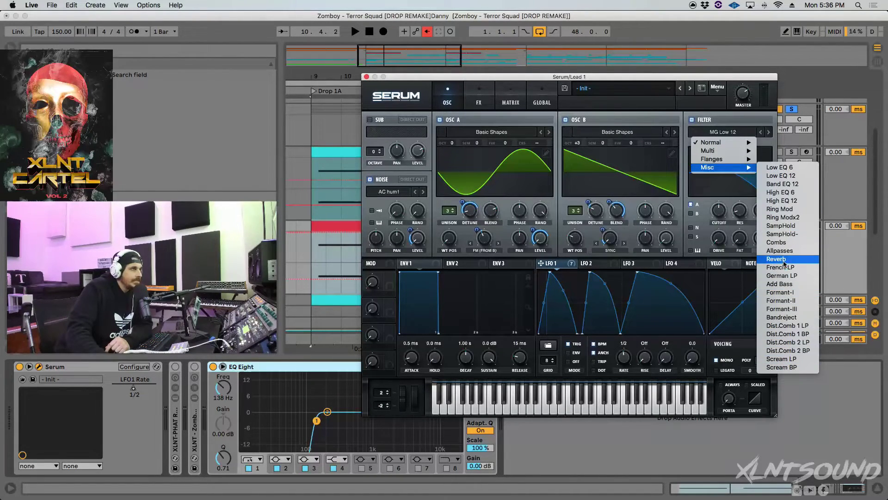
click(777, 242)
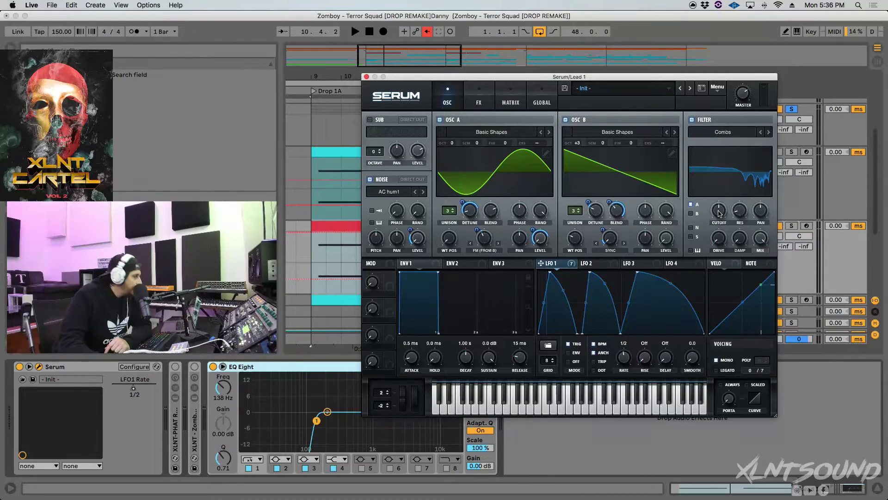
Lower the Combs filter's cutoff, adjust its resonance and drive, and audition the lead
drag(719, 213, 717, 241)
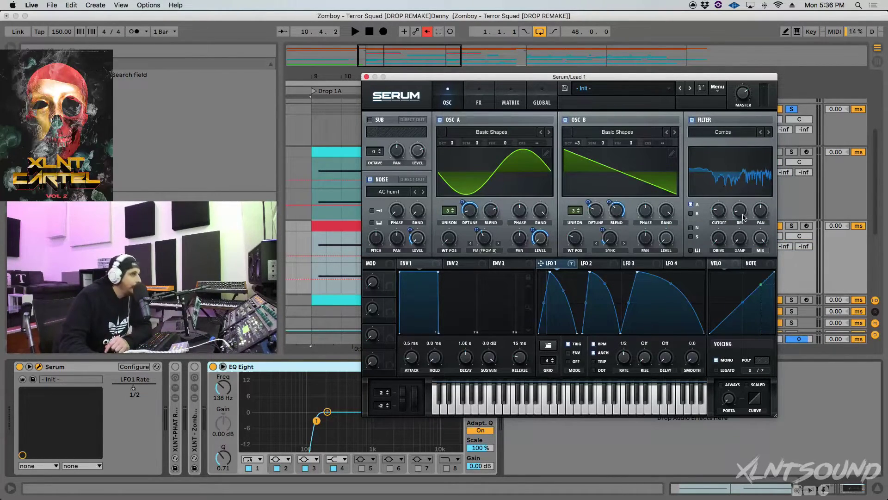
drag(742, 214, 746, 233)
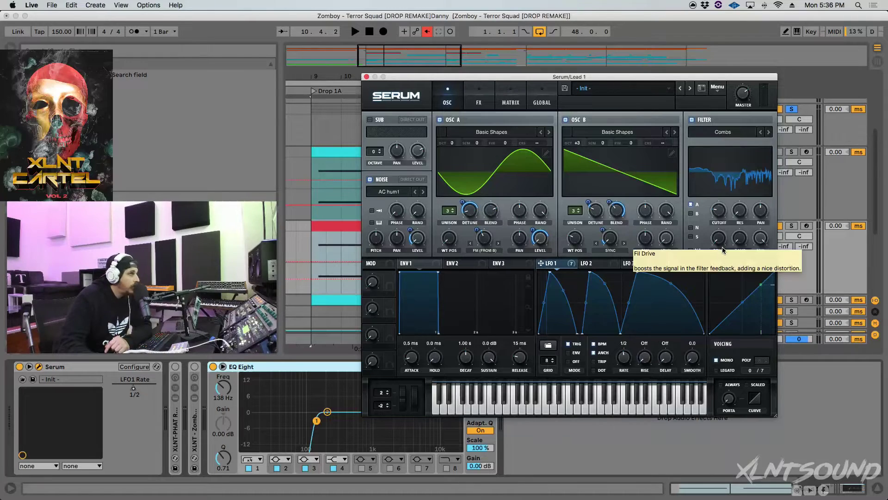
drag(721, 247, 720, 235)
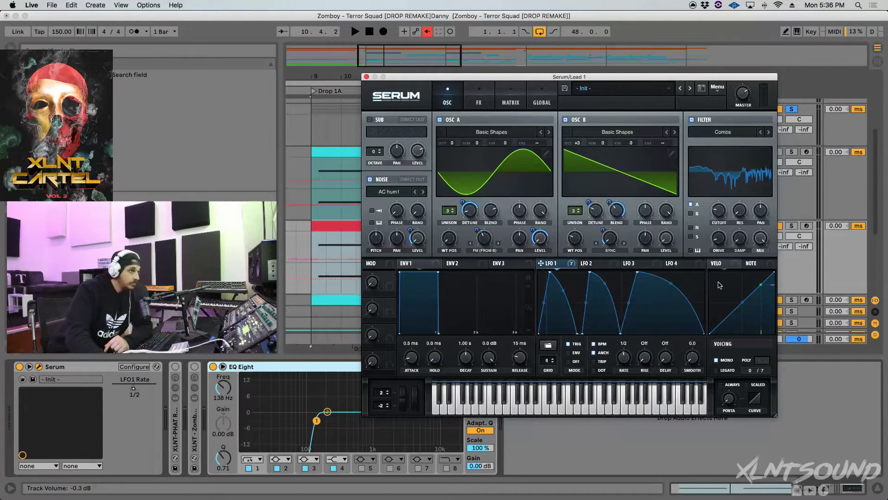
key(space)
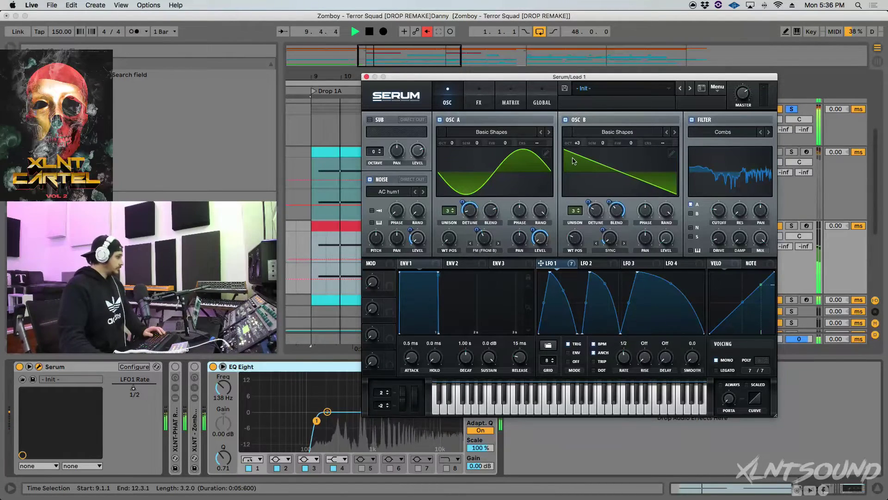
key(space)
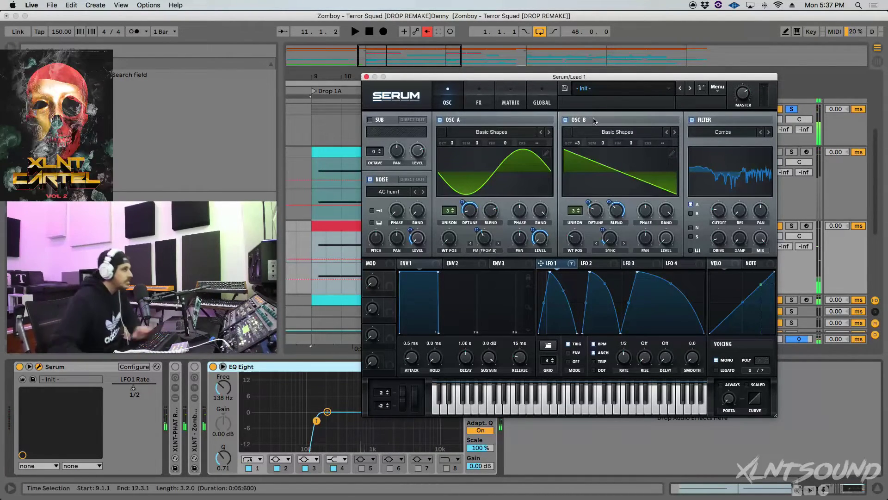
Load the saved effect chain "XLNT-LD TERROR .fxr" into Serum's effects rack
click(491, 102)
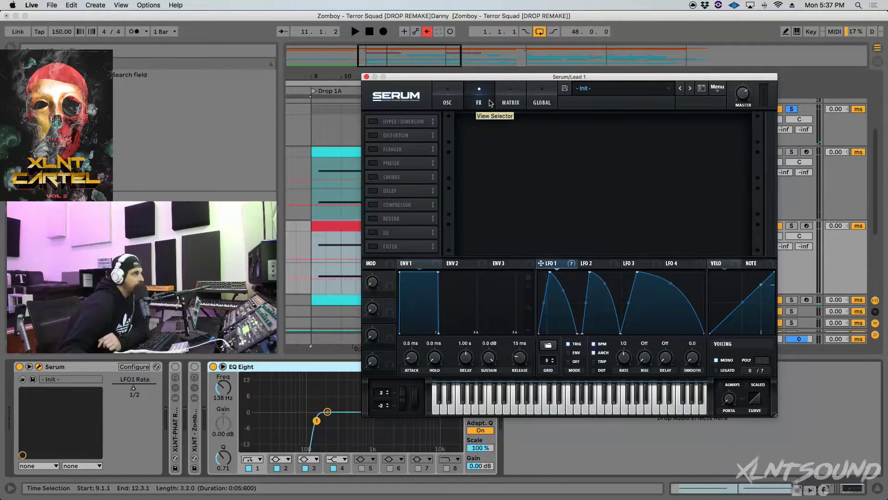
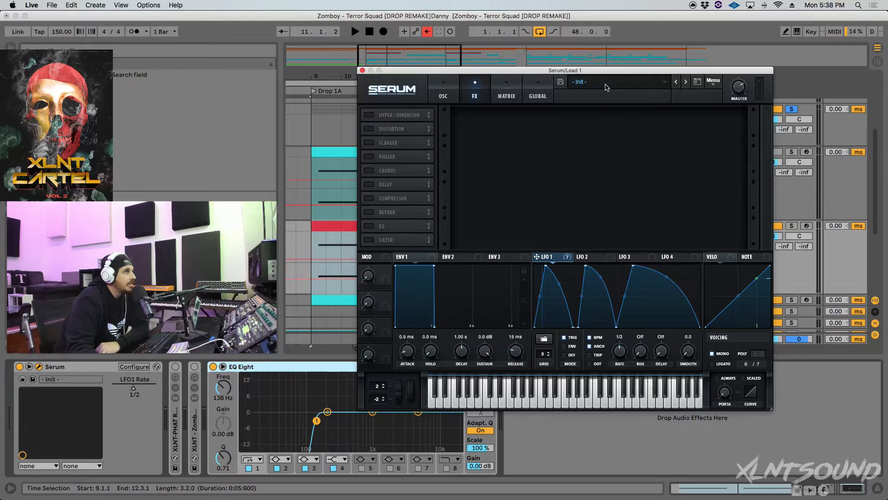
click(607, 86)
click(687, 83)
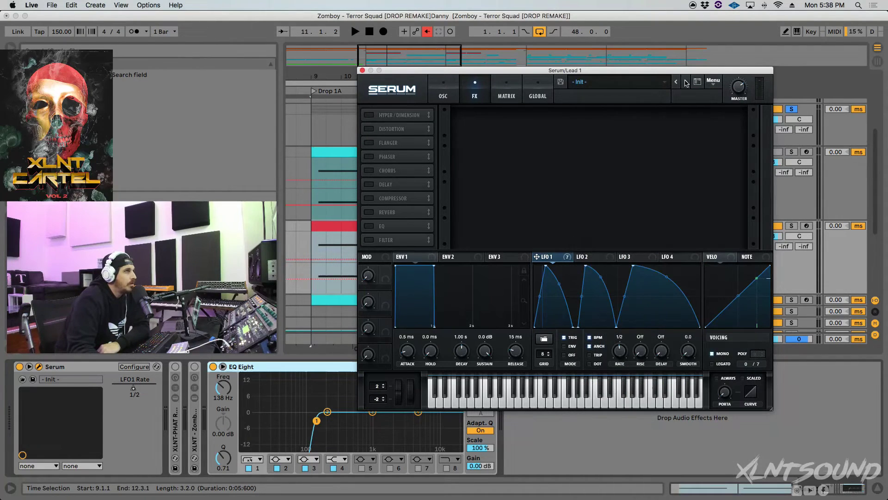
click(714, 81)
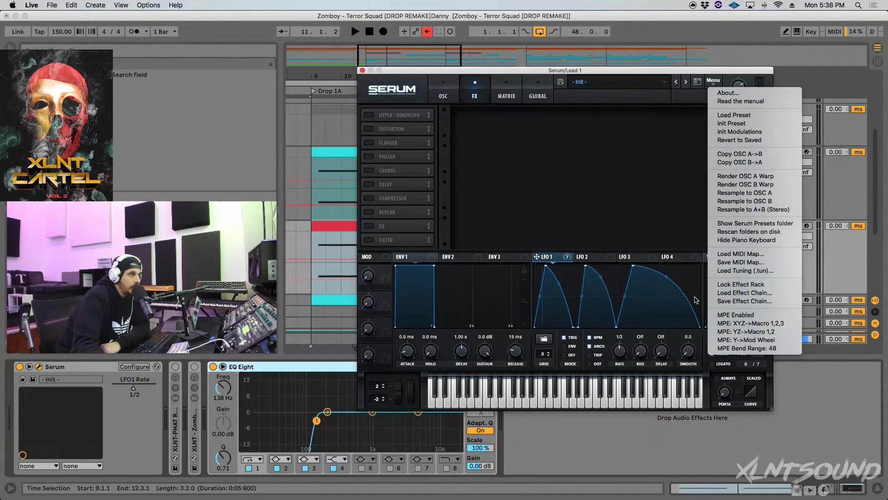
click(730, 296)
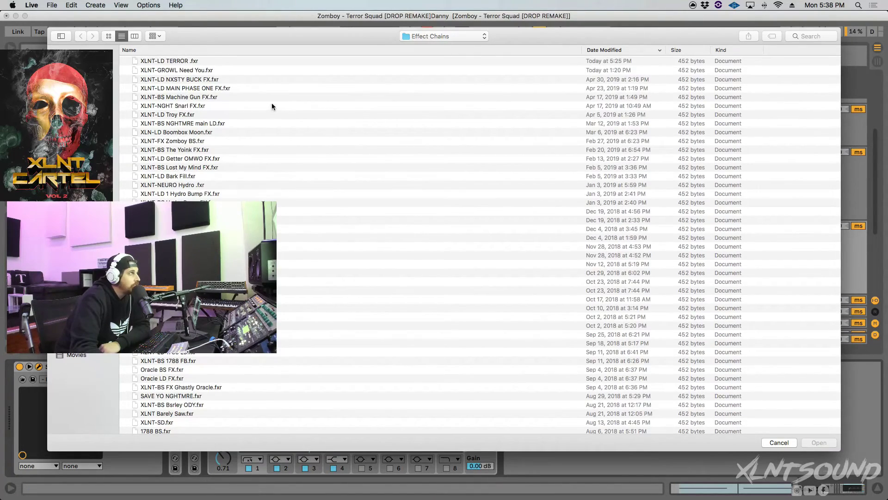
click(181, 61)
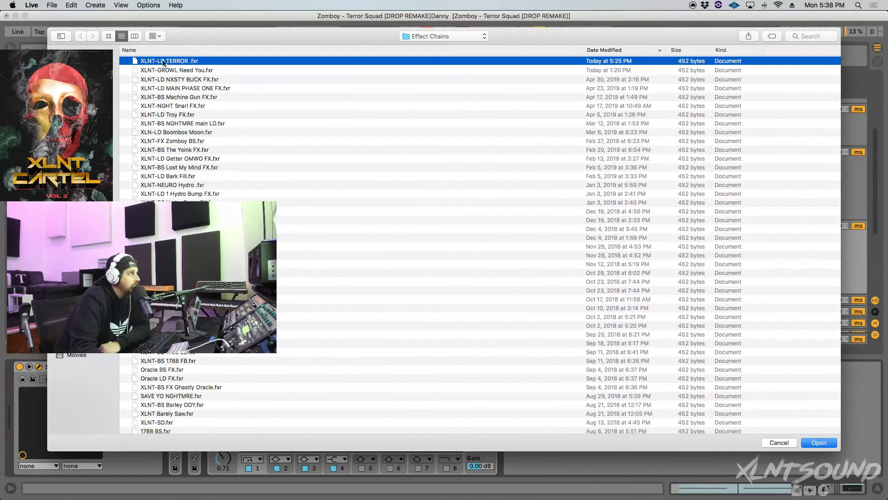
click(819, 442)
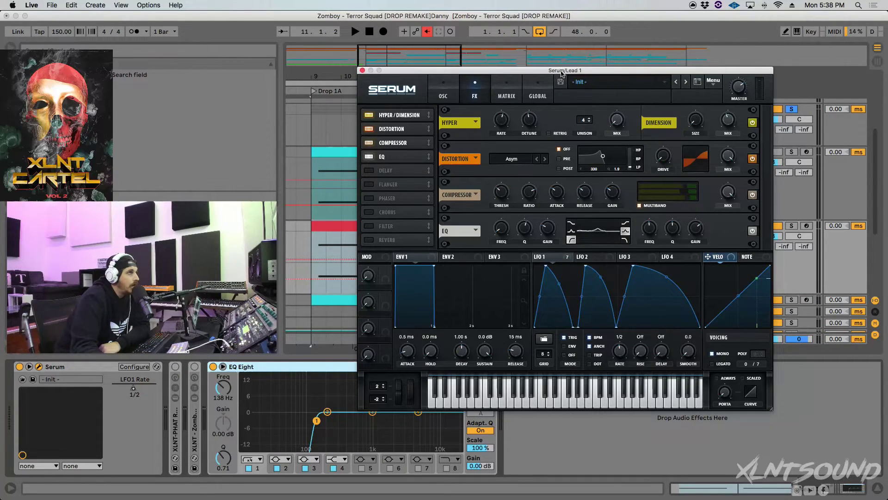
Bypass the distortion, compressor and EQ modules, leaving only Hyper/Dimension active, and review its settings
click(752, 159)
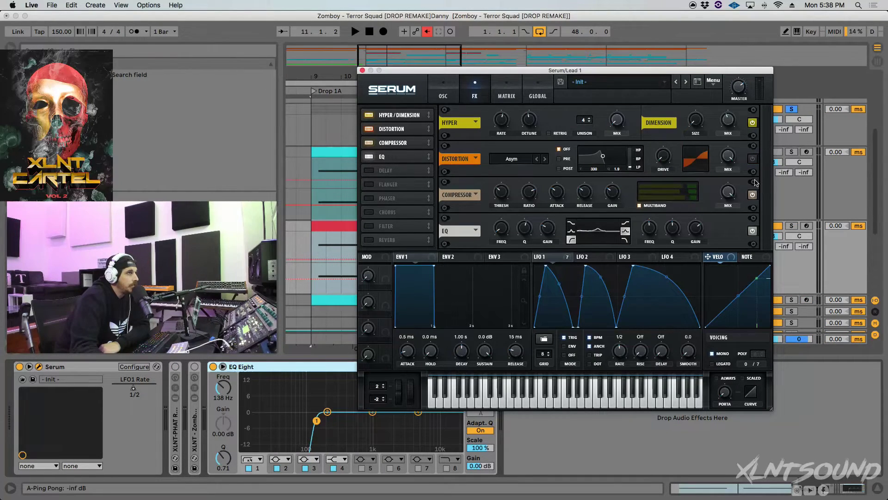
click(753, 230)
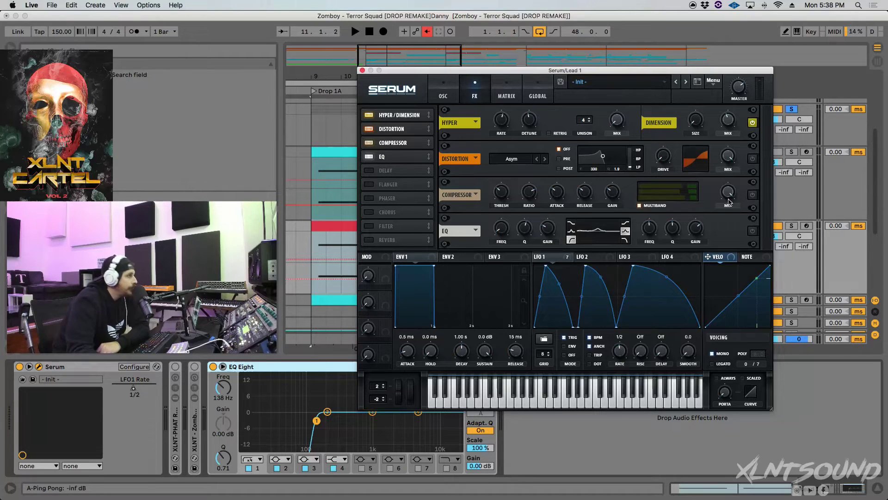
mouse_move(503, 124)
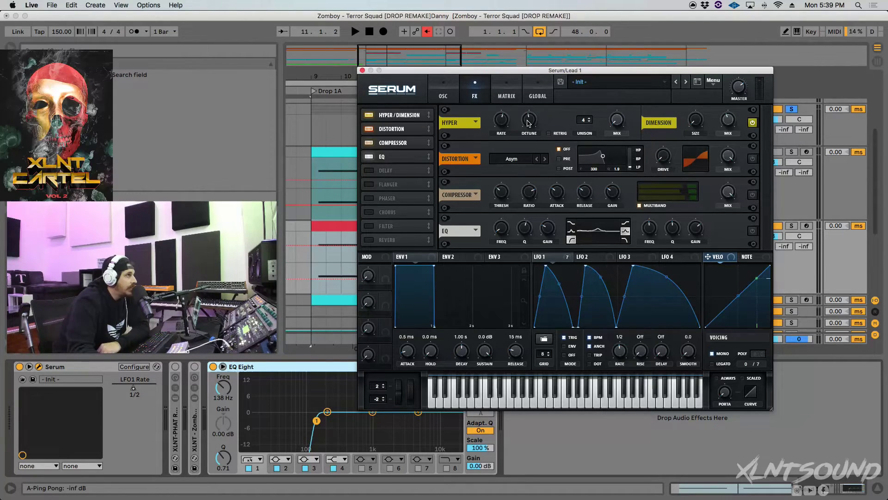
mouse_move(618, 121)
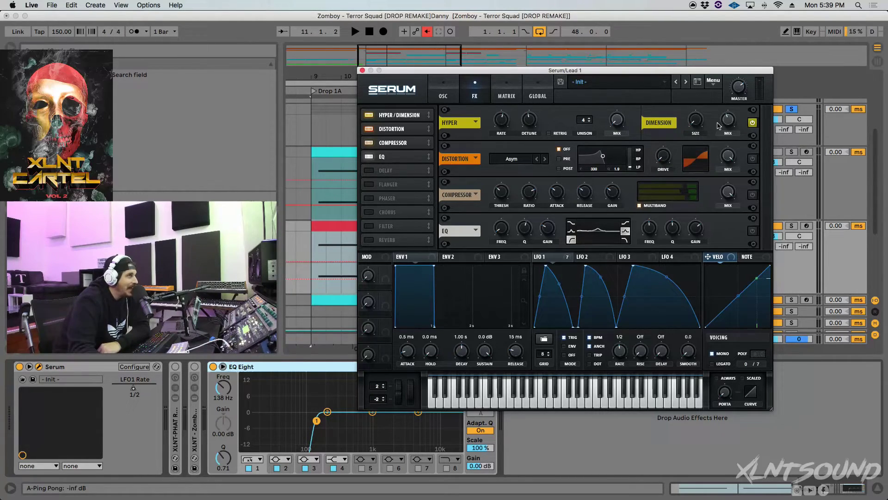
Audition the lead with Hyper/Dimension as the only active effect
mouse_move(730, 119)
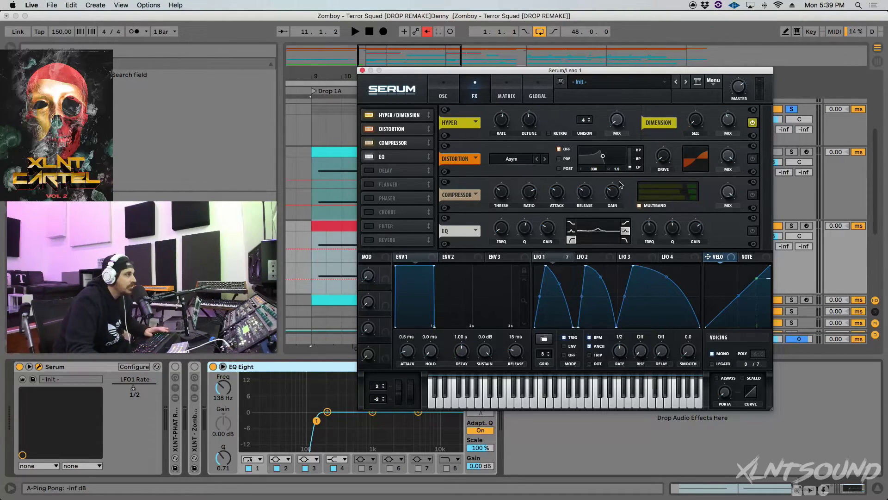
key(space)
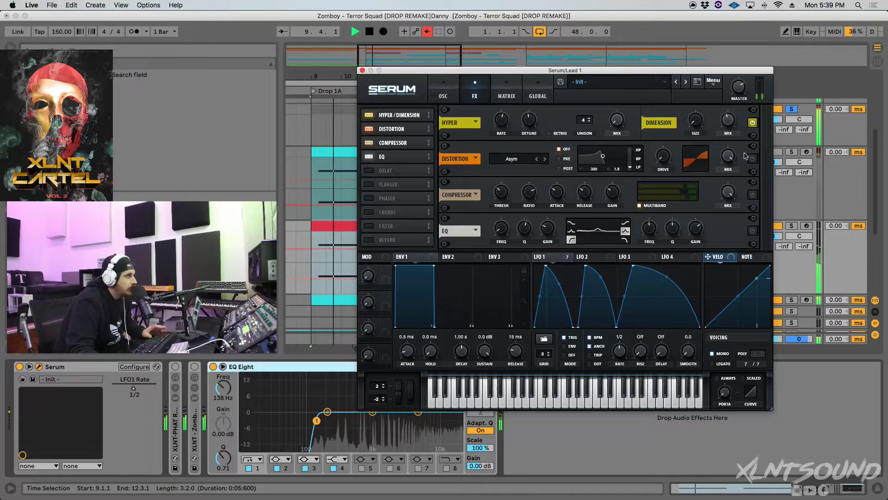
key(space)
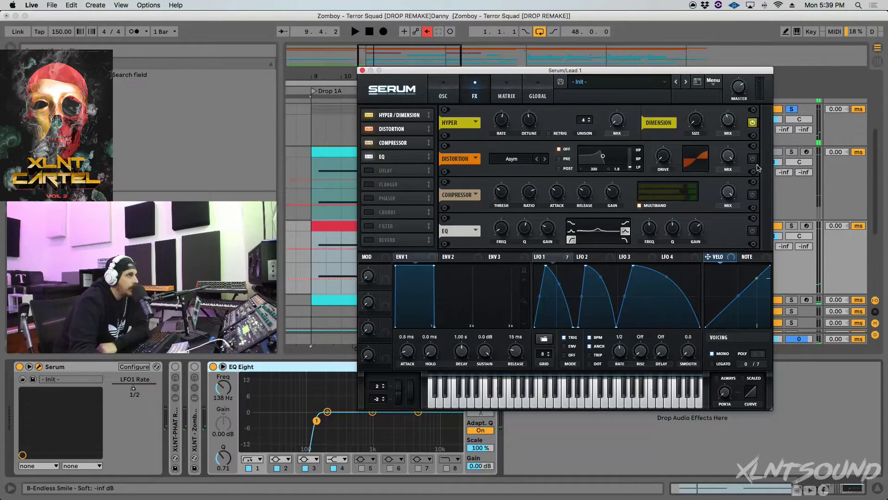
Re-enable the distortion module in Asym mode, modulate its Drive with LFO 1, and audition the lead
click(753, 160)
click(525, 161)
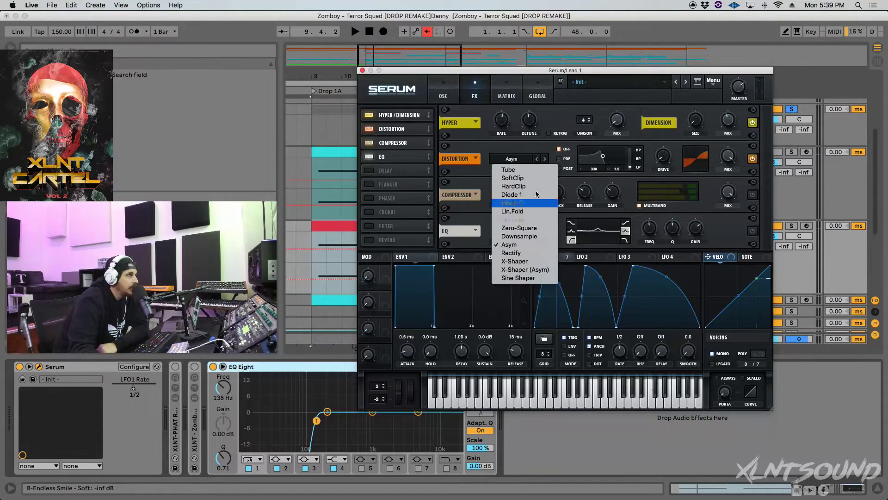
click(685, 162)
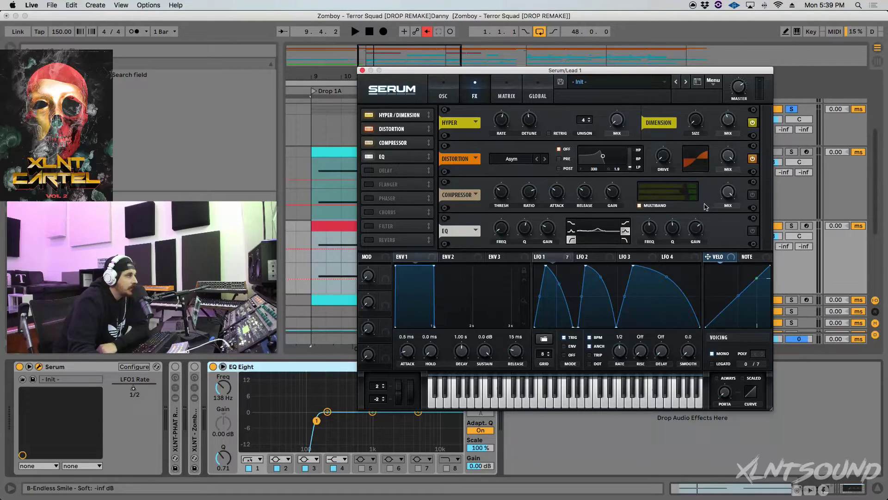
drag(564, 261, 657, 181)
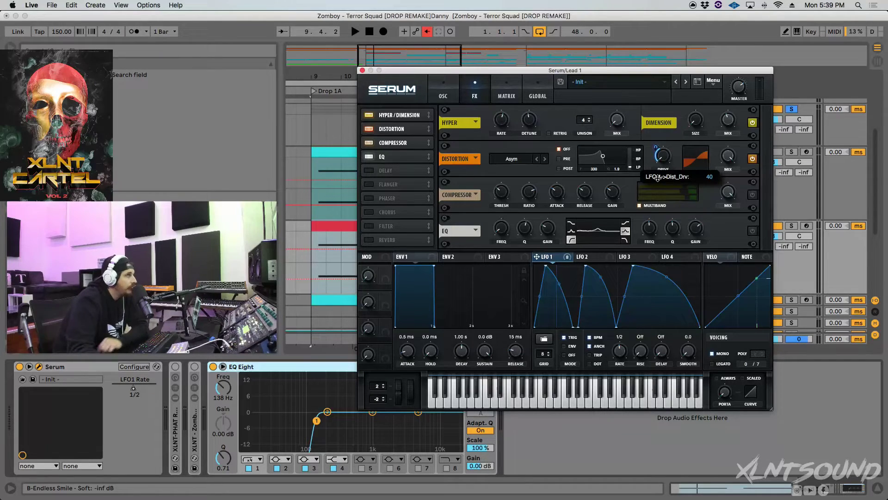
drag(657, 177, 654, 185)
key(space)
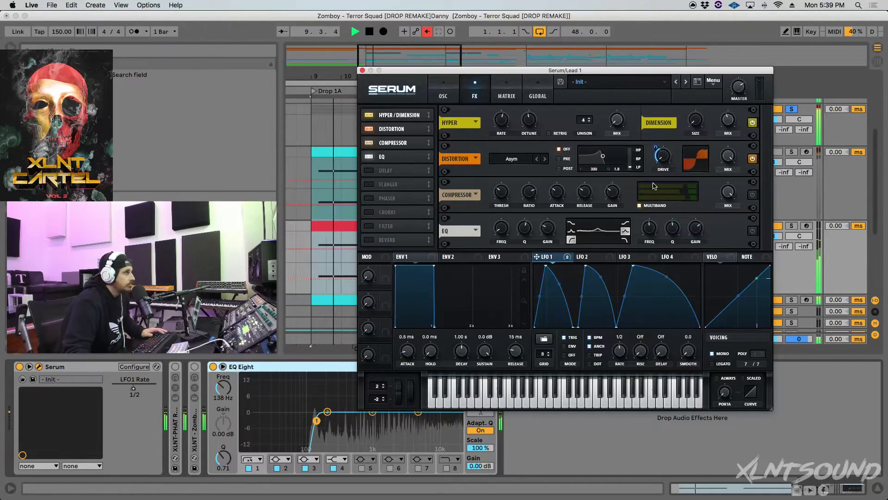
key(space)
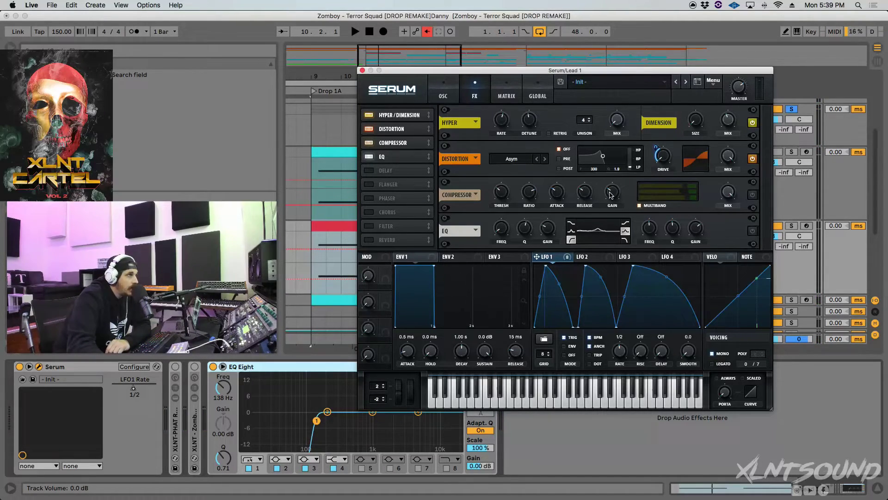
Re-enable the multiband compressor and audition the lead with Serum's master volume at 69%
mouse_move(611, 194)
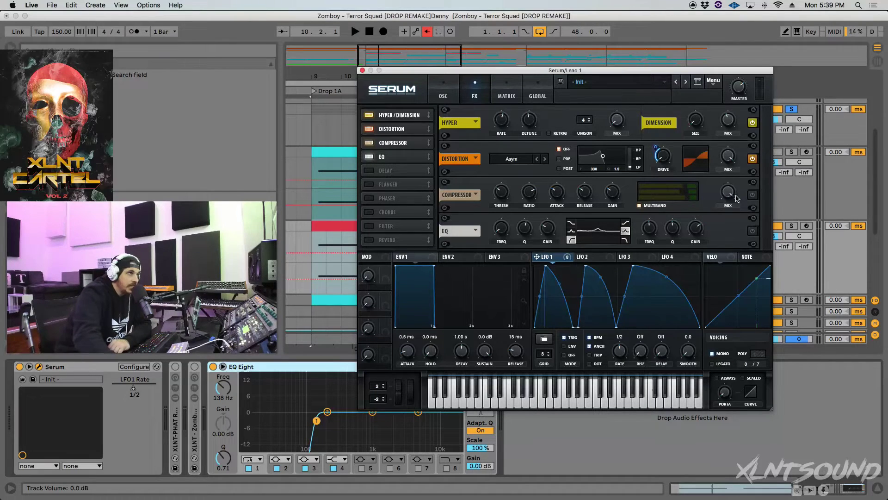
key(space)
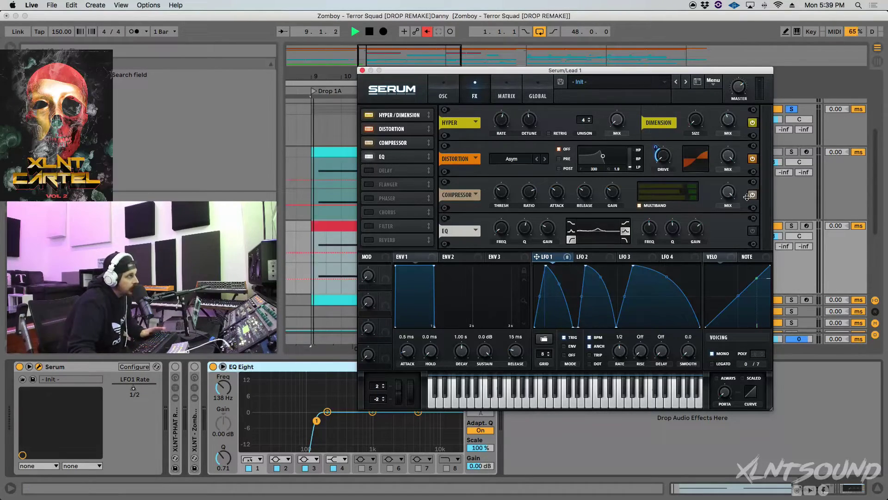
mouse_move(738, 91)
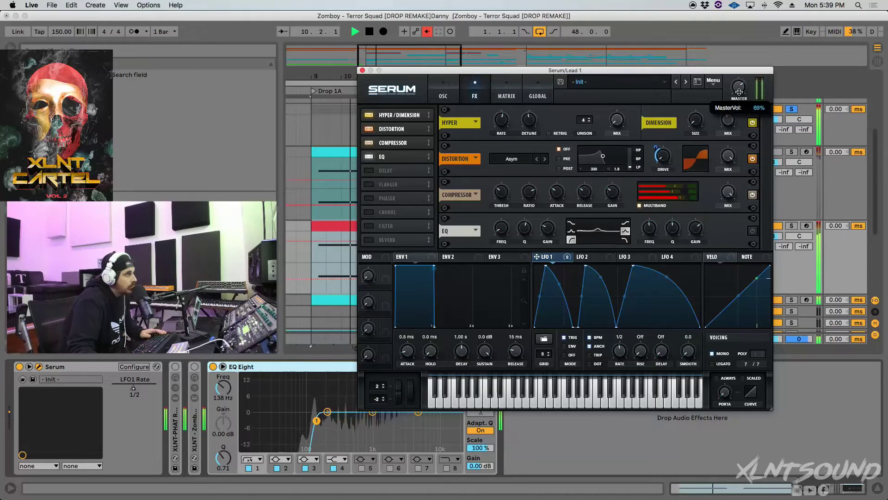
key(space)
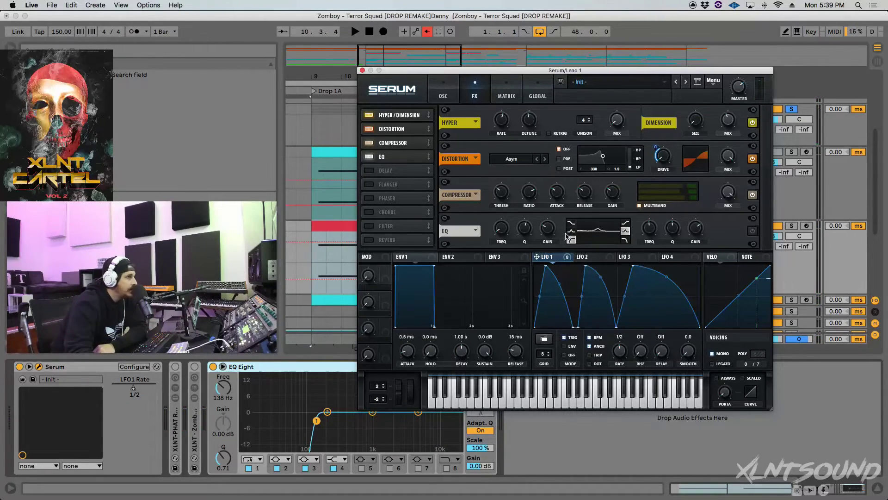
Re-enable the EQ, modulate its low-band frequency with LFO 1, and audition the lead
click(751, 231)
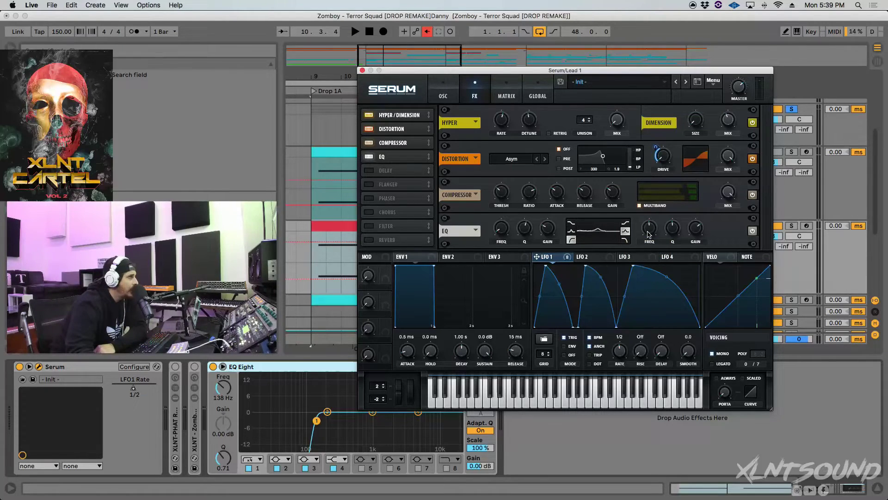
mouse_move(648, 233)
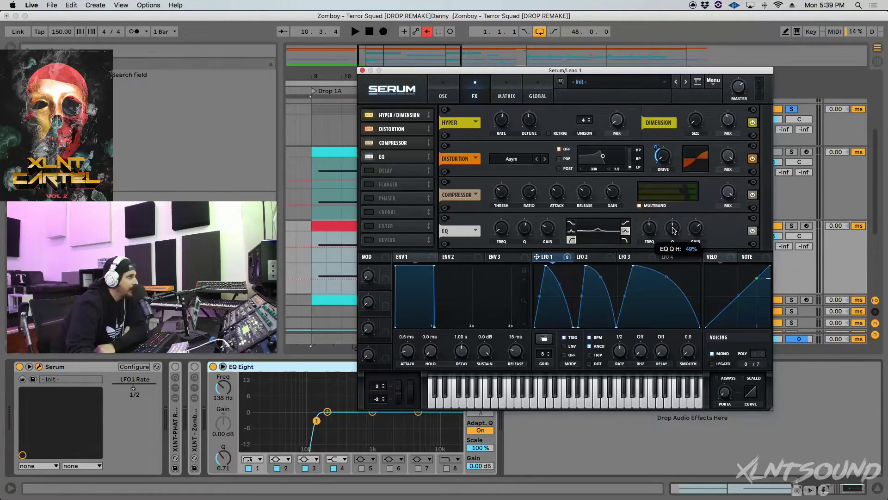
mouse_move(695, 229)
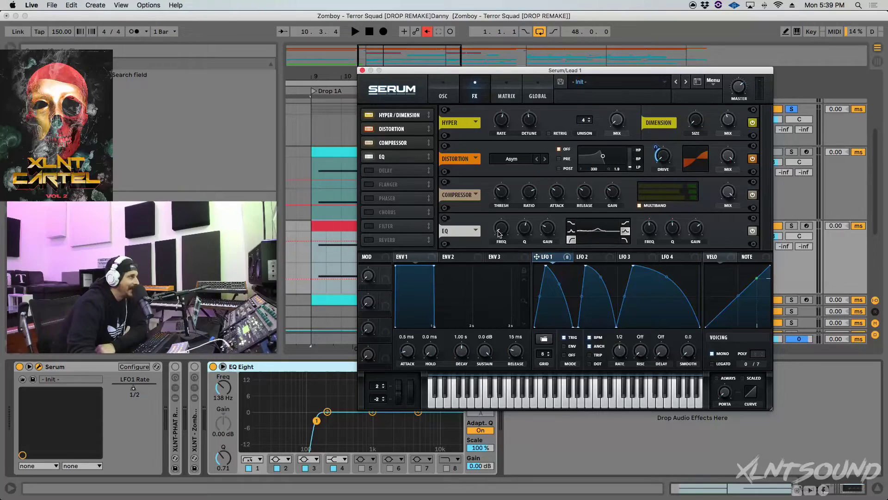
mouse_move(499, 233)
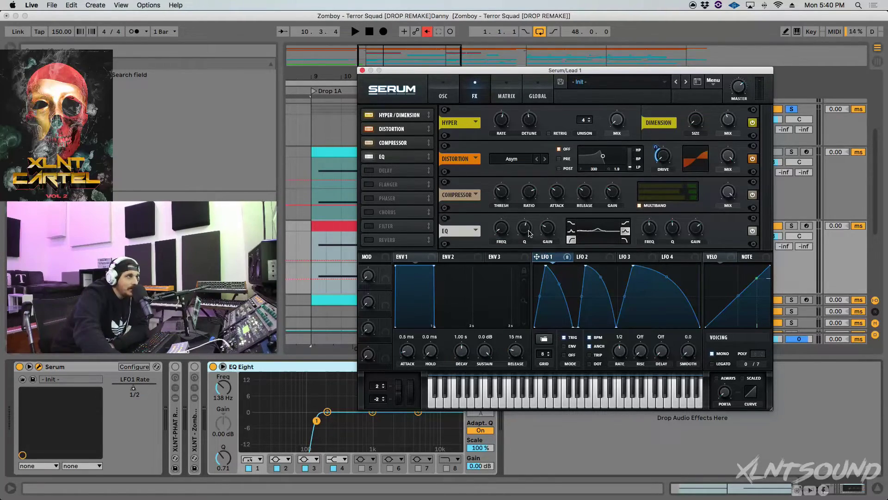
mouse_move(546, 232)
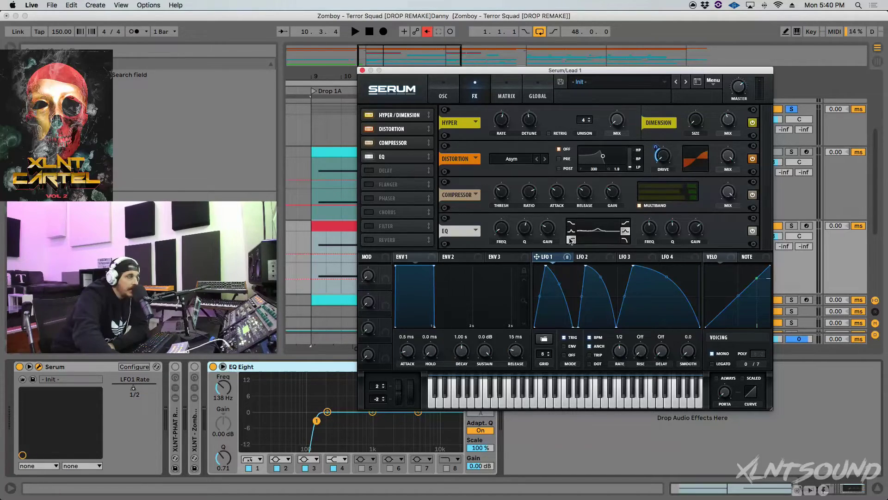
drag(551, 258, 489, 249)
key(space)
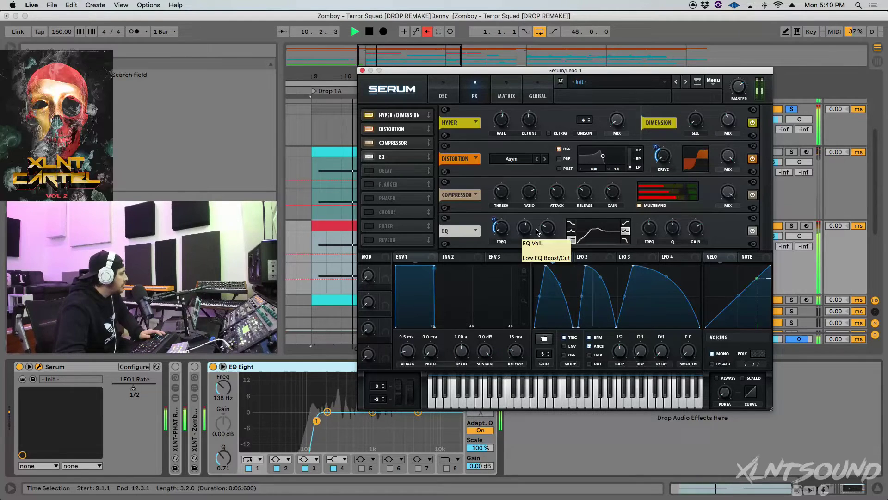
key(space)
key(space)
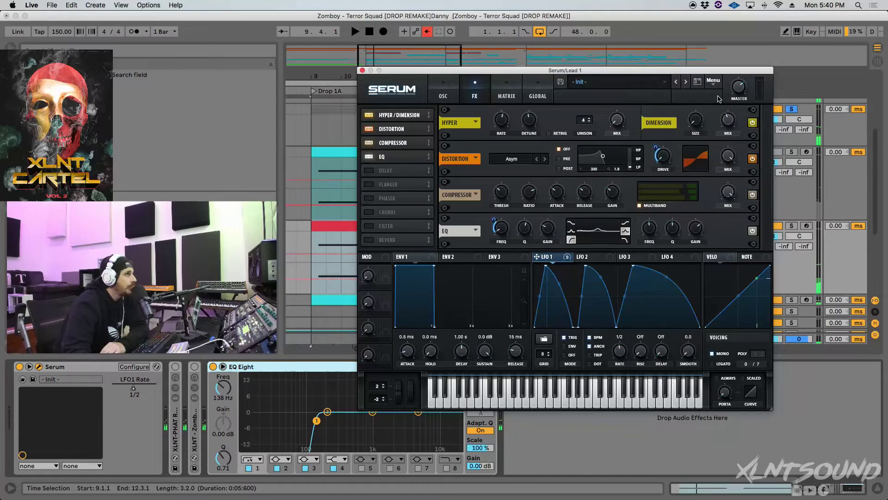
mouse_move(739, 91)
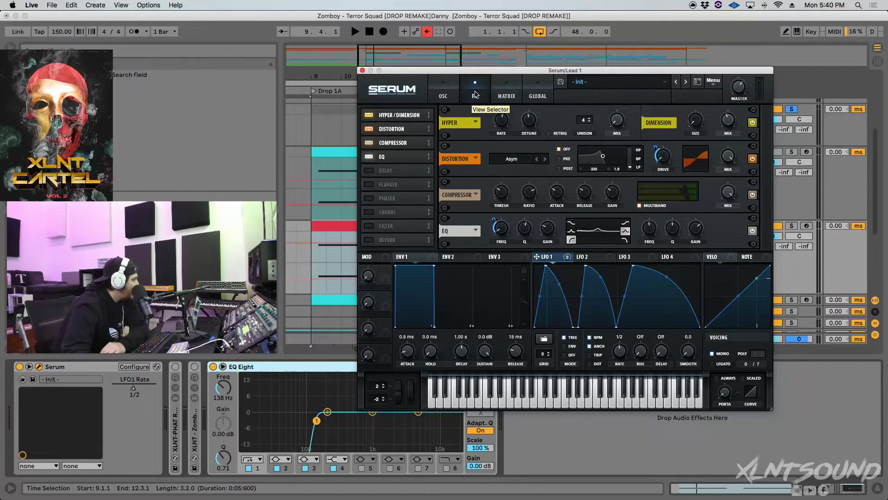
Set oscillator B's semitone tuning to +3 and audition the lead while lowering the master volume to 61%
click(454, 92)
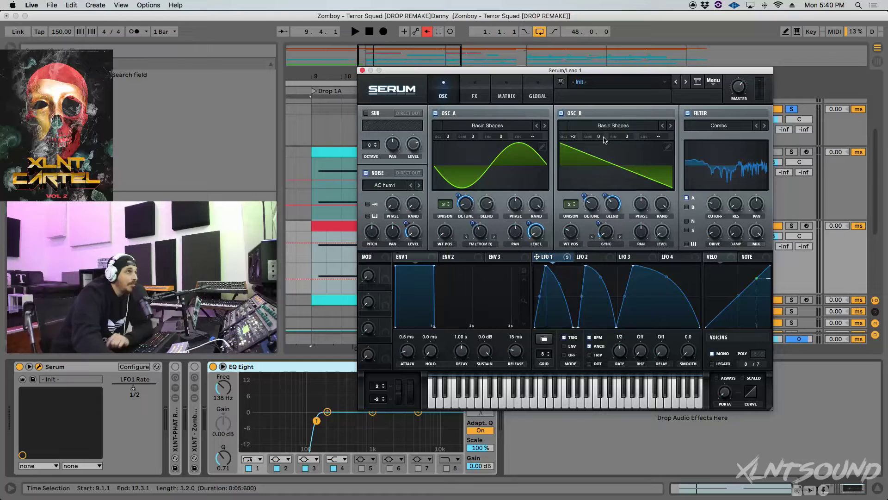
mouse_move(600, 138)
drag(600, 137, 601, 121)
key(space)
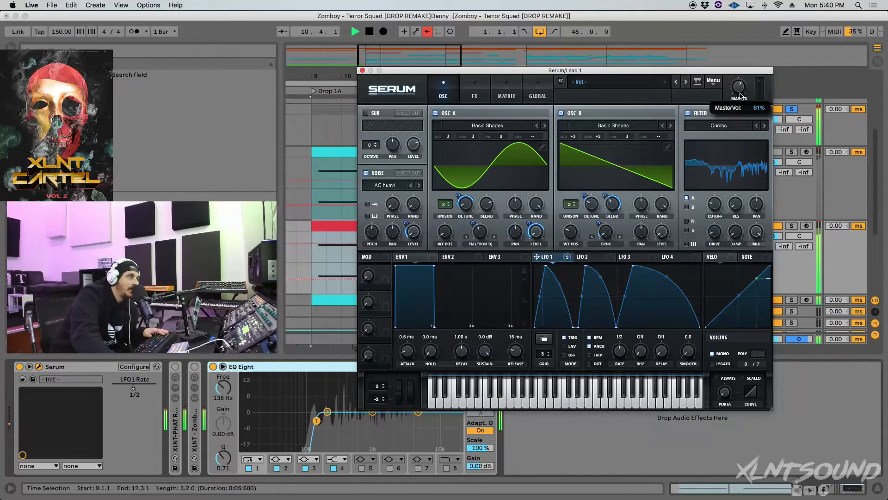
key(space)
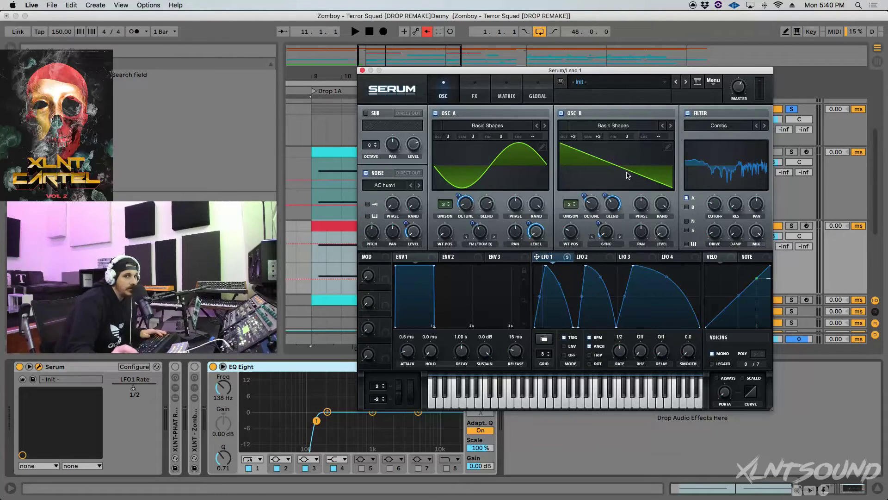
key(space)
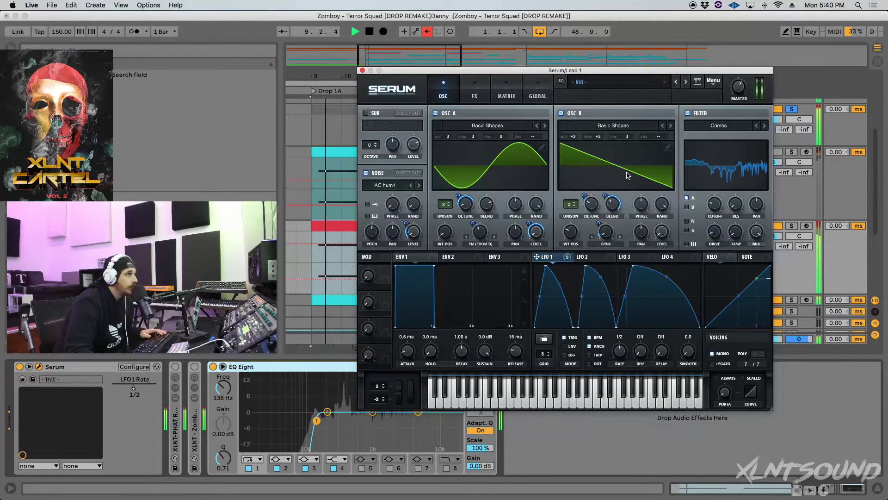
key(space)
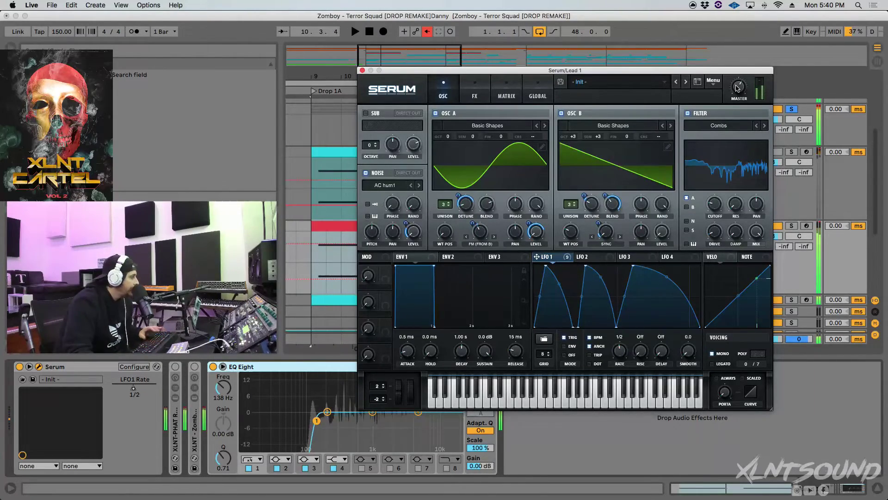
Close the Serum window, collapse Lead 1 Grp, and audition Lead 2 Grp soloed from bar 21
click(363, 70)
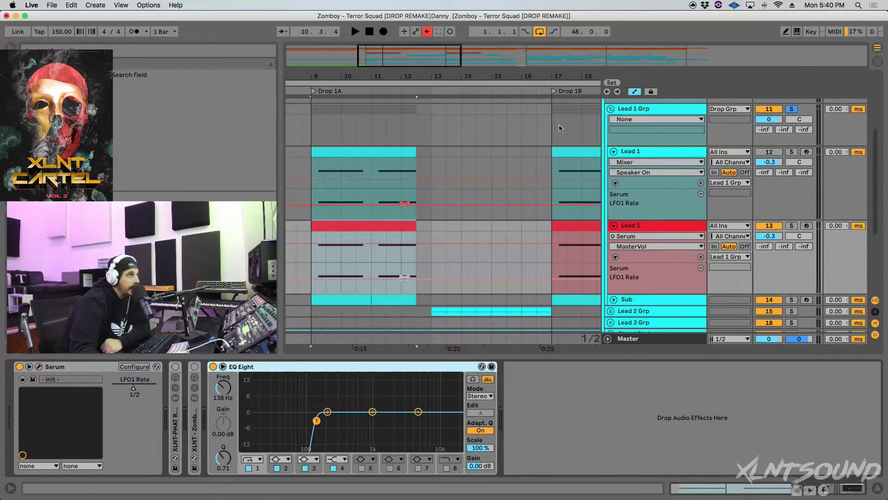
click(609, 110)
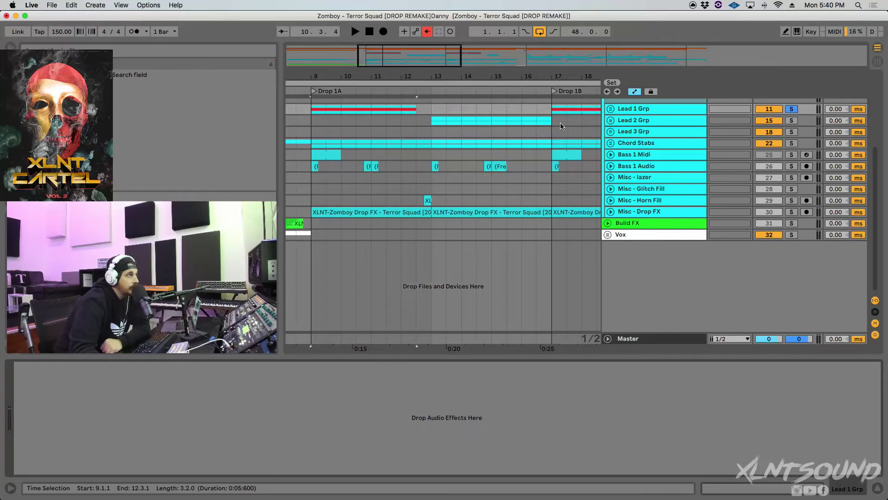
scroll(530, 125, right, 5)
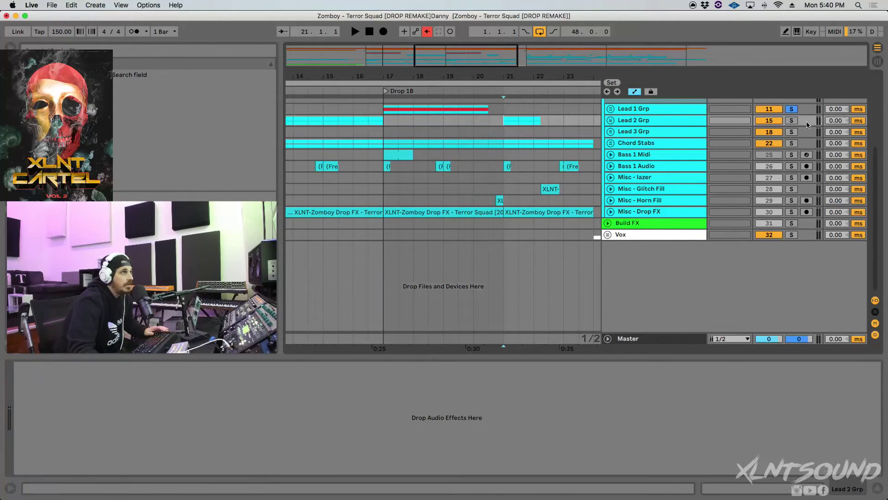
click(507, 123)
click(791, 121)
key(space)
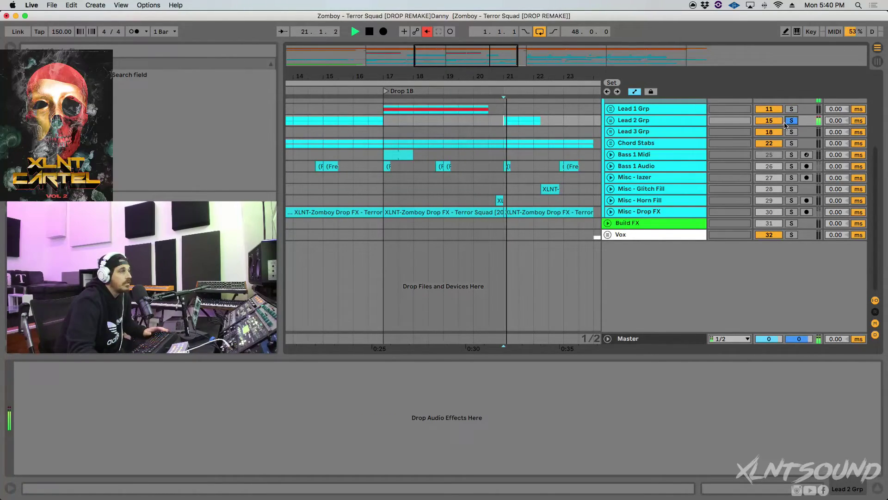
drag(563, 74, 563, 46)
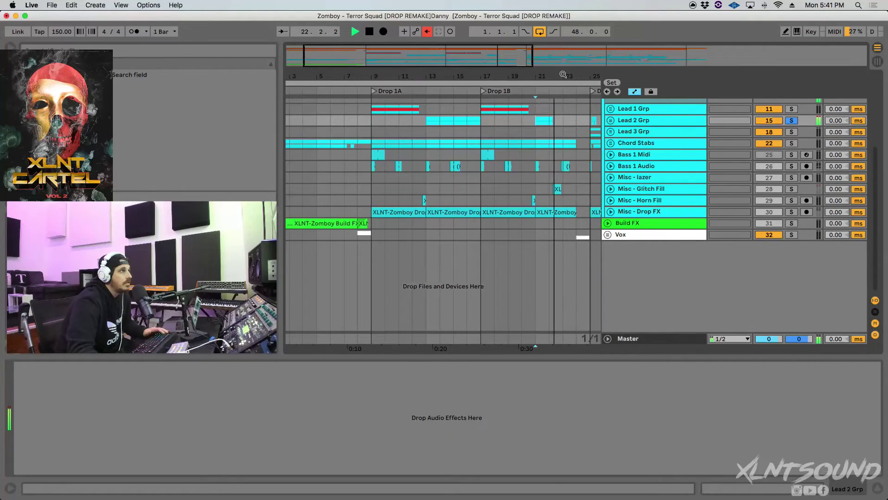
key(space)
Audition Lead 3 Grp soloed from bar 25 at Drop 1C, and clear its solo
scroll(517, 132, right, 5)
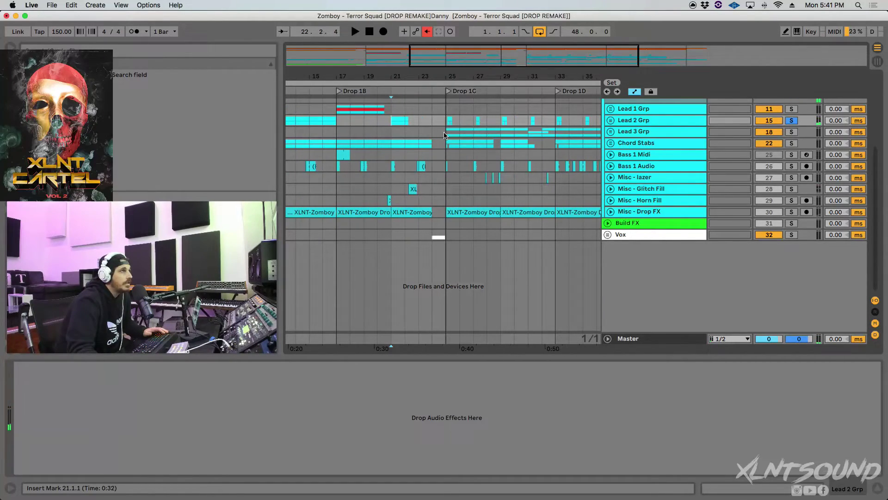
click(444, 135)
click(792, 132)
key(space)
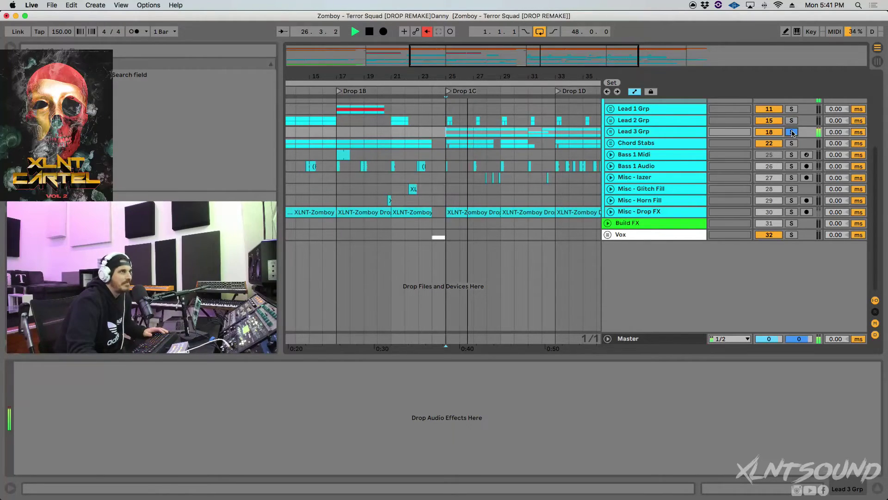
click(791, 132)
key(space)
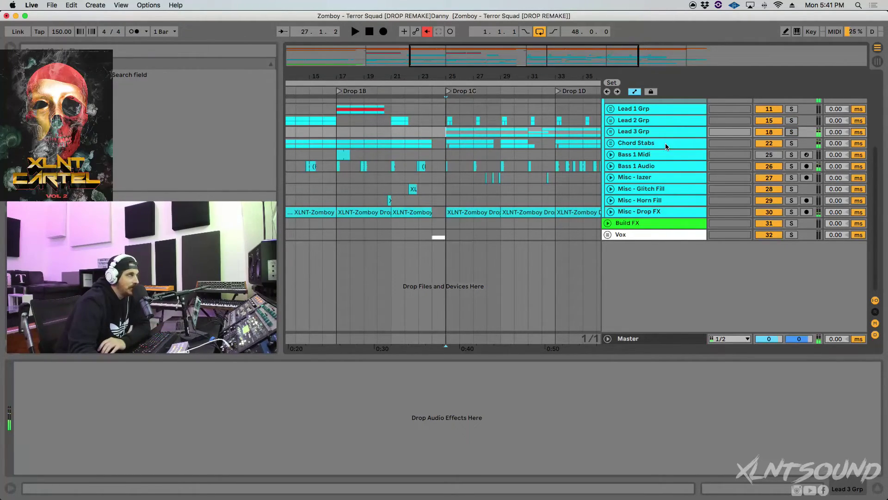
Bring the arrangement from the Build through Drop 1C and its lead groups back into view
scroll(478, 154, left, 3)
scroll(478, 154, left, 4)
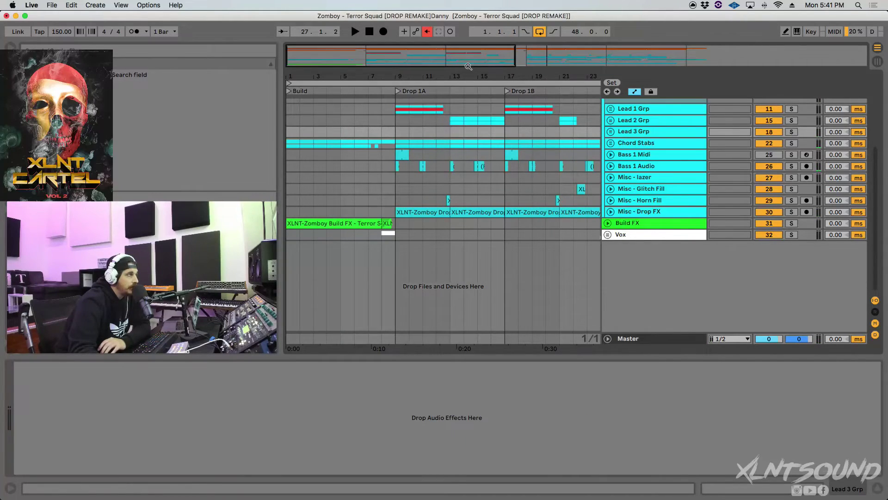
drag(468, 71, 427, 71)
scroll(573, 132, up, 3)
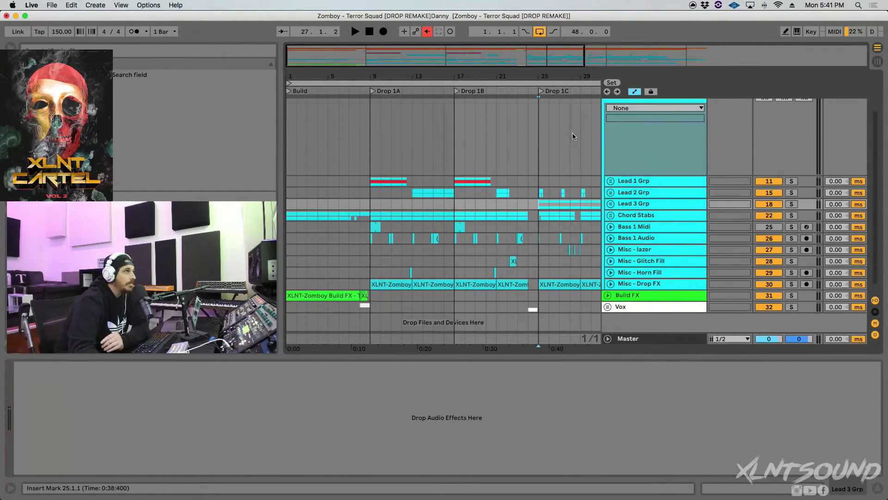
click(630, 183)
click(630, 193)
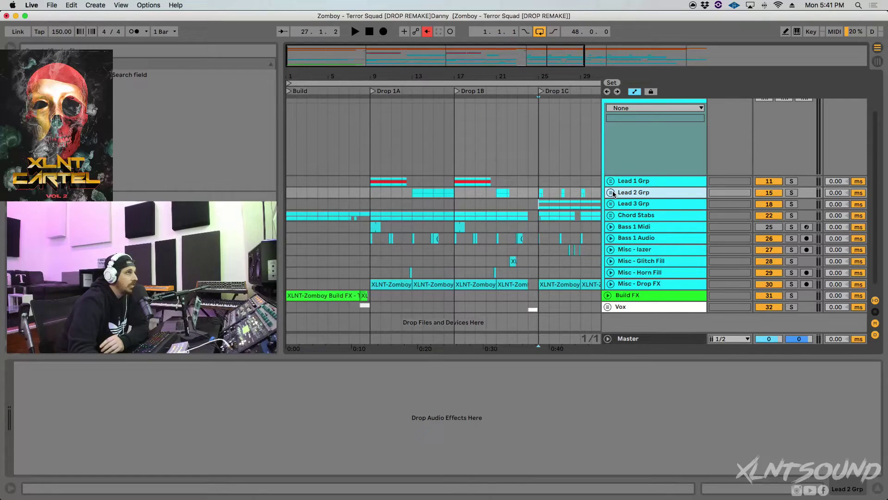
click(612, 192)
scroll(616, 198, down, 3)
scroll(616, 198, up, 3)
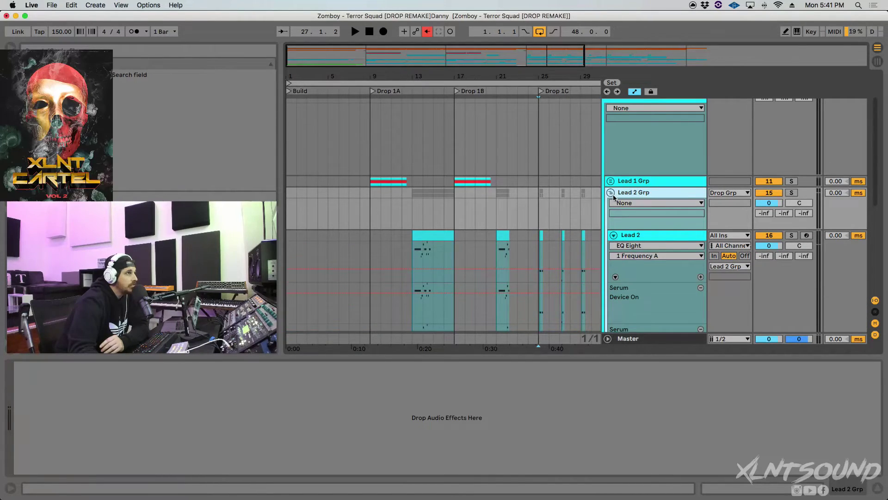
click(611, 193)
Expand Lead 1 Grp and select the red Lead 1 clip at Drop 1A to show its devices
click(611, 181)
scroll(350, 254, down, 3)
click(390, 237)
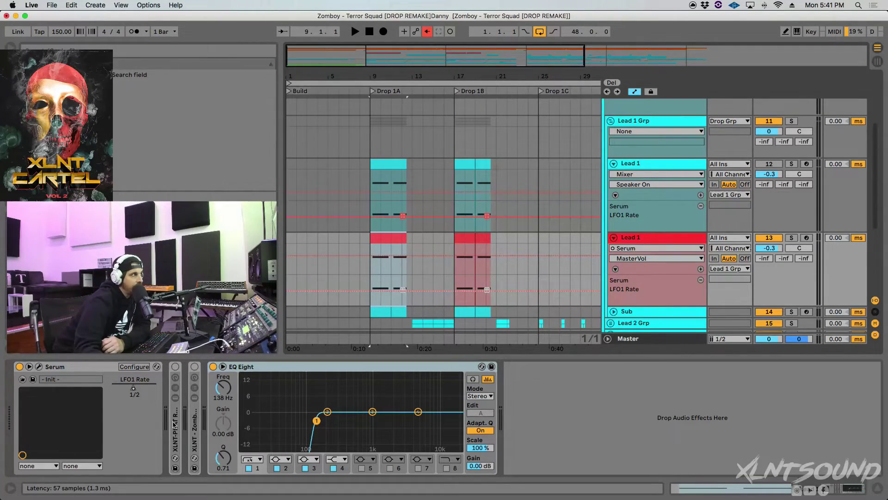
Unfold the XLNT-PHAT RACK on the red Lead 1 track, enable it, fold it again, and audition the lead
double_click(174, 423)
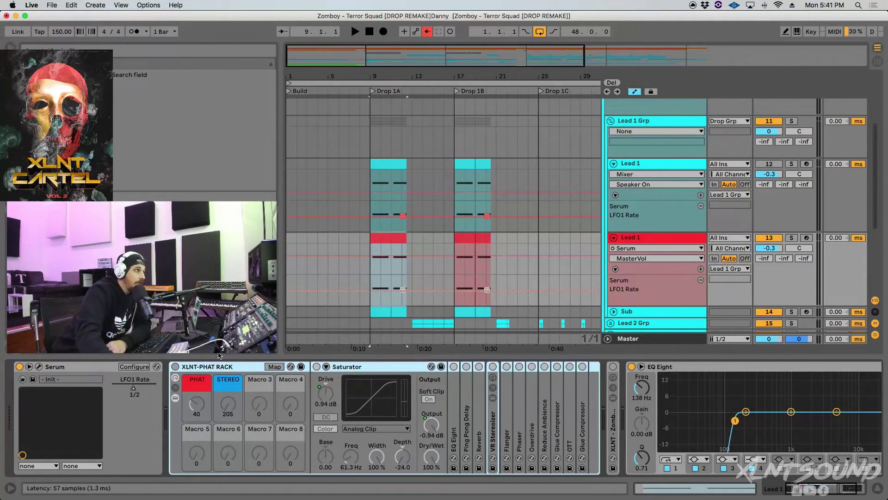
click(176, 366)
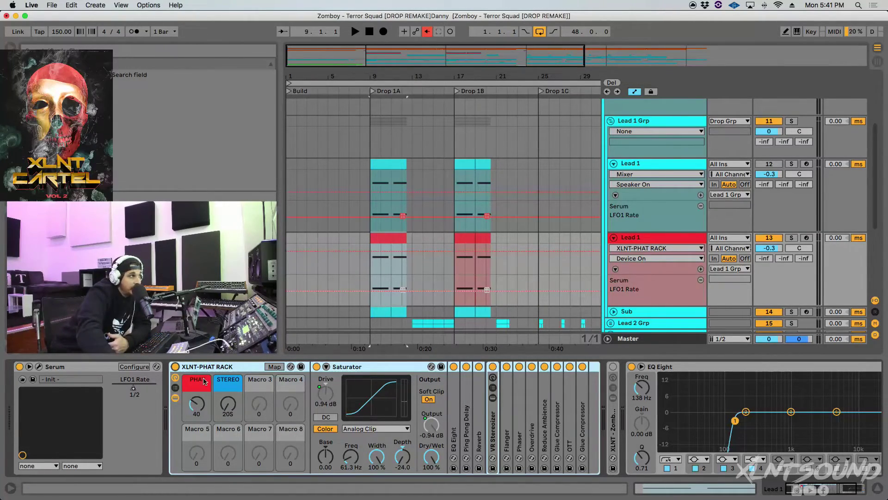
double_click(210, 370)
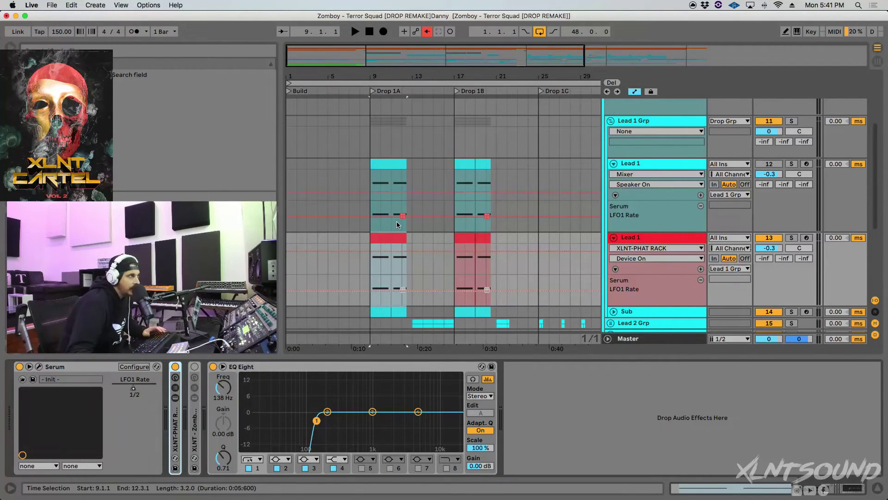
key(space)
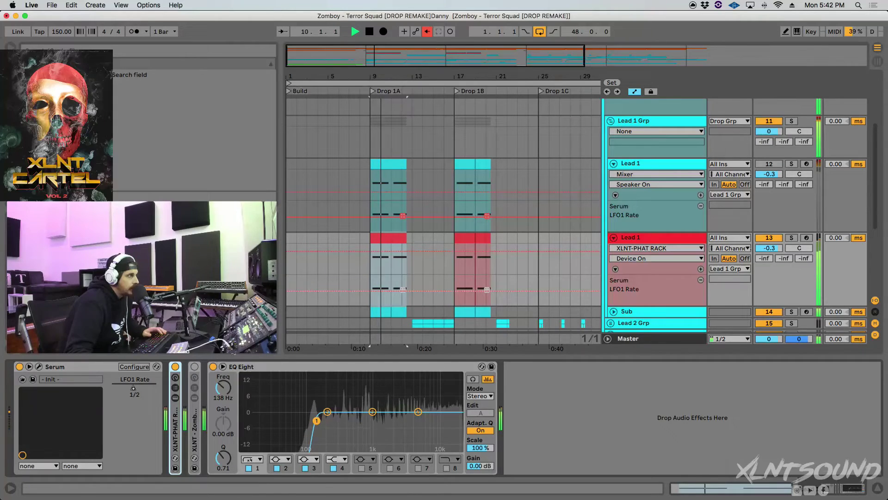
Unfold and enable the Zomboy Lead 1 Rack and the first OTT inside it
double_click(196, 430)
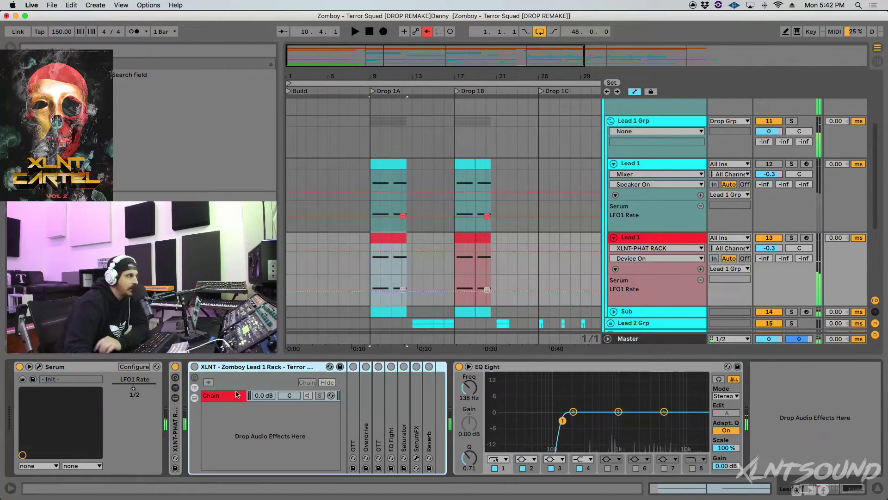
double_click(352, 381)
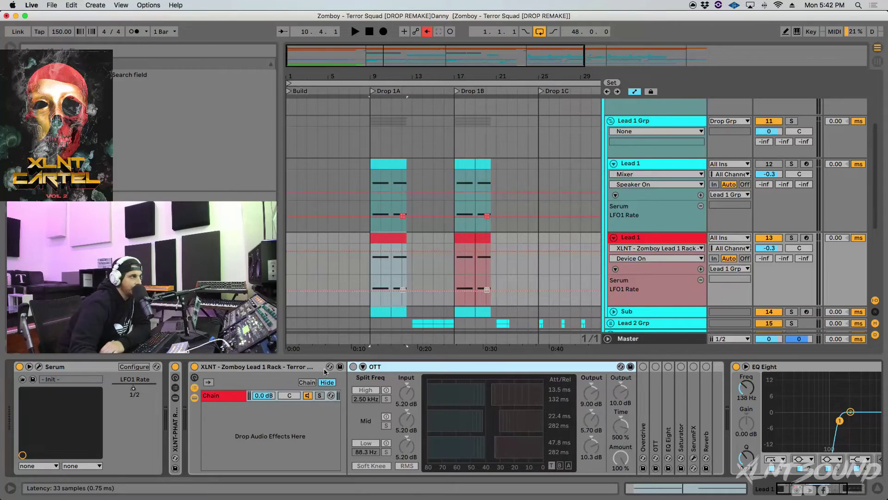
click(353, 367)
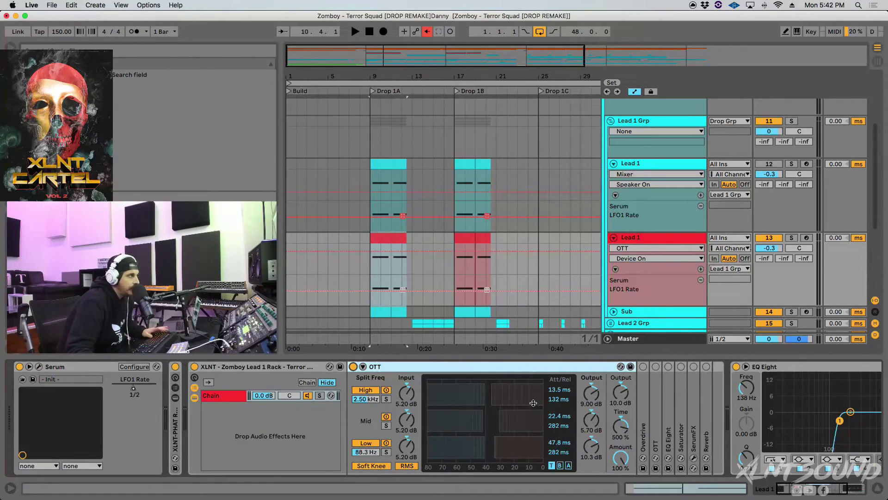
Re-enable the overridden automation while auditioning the lead through the first OTT, and fold that OTT
key(space)
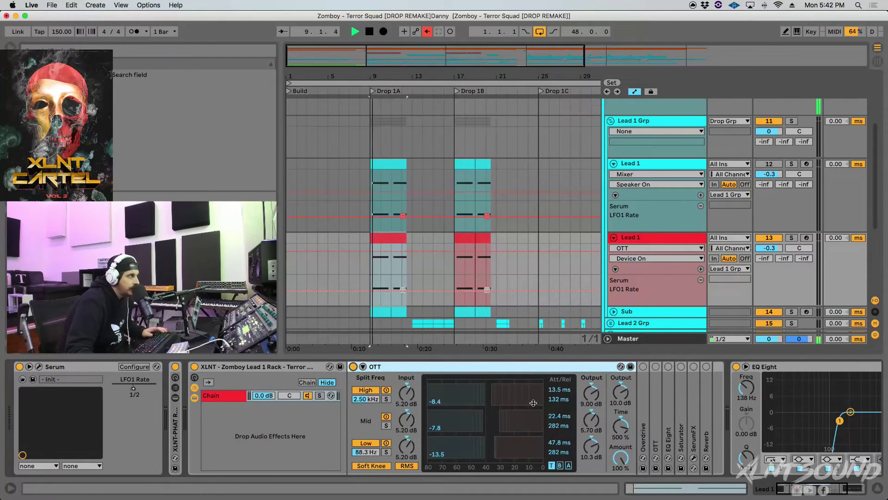
click(429, 31)
key(space)
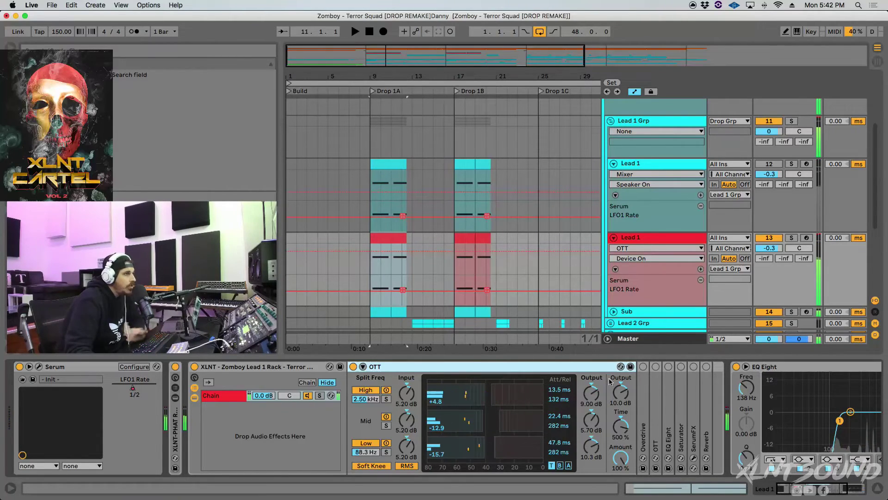
double_click(524, 371)
Unfold and enable the rack's Overdrive, audition the lead through it, and fold it
double_click(369, 405)
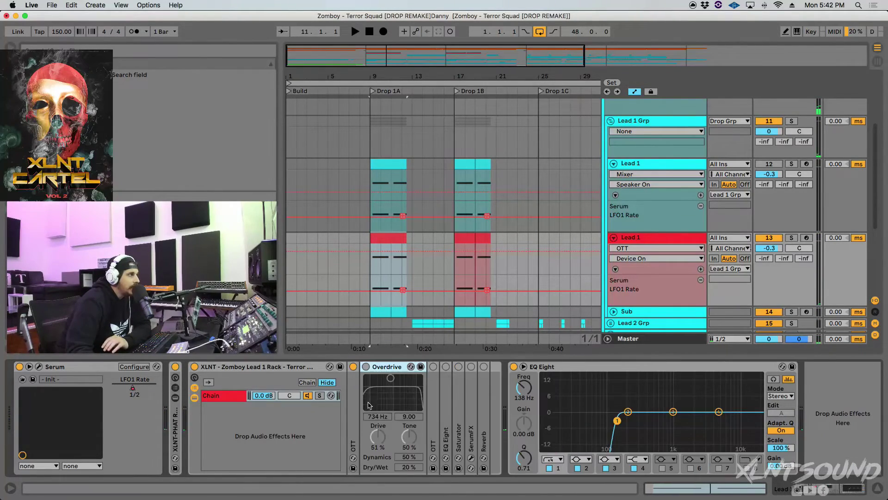
click(365, 367)
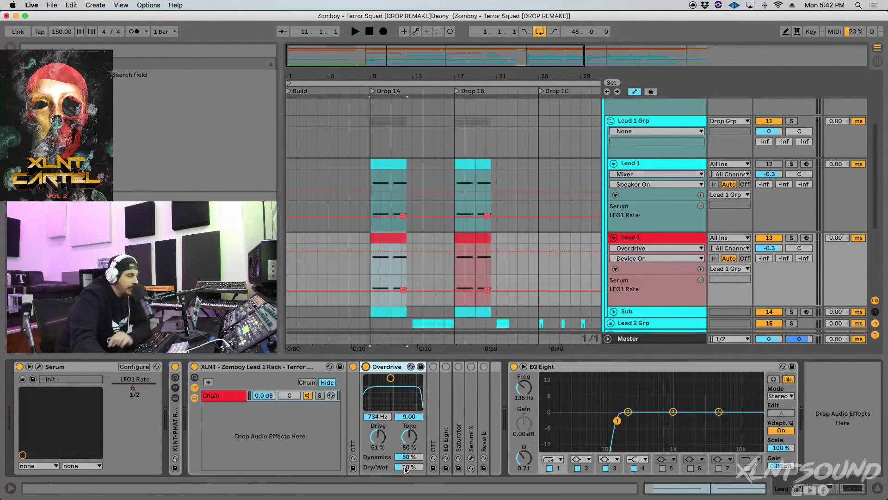
key(space)
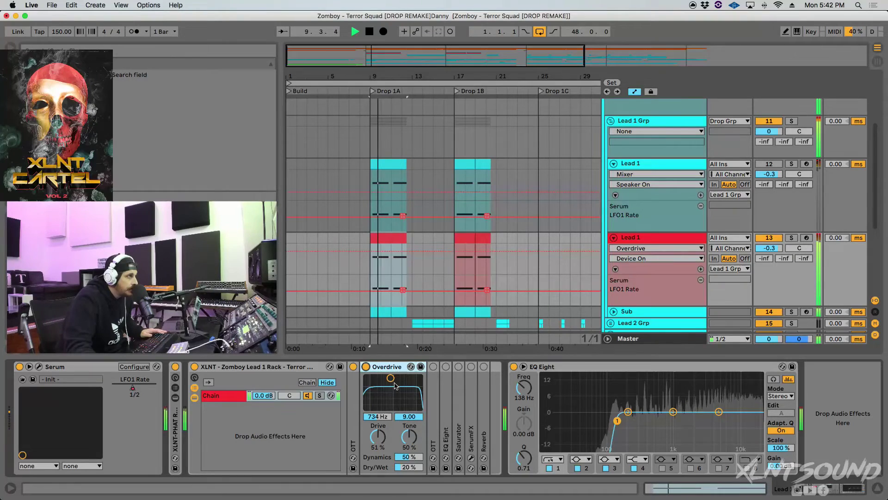
key(space)
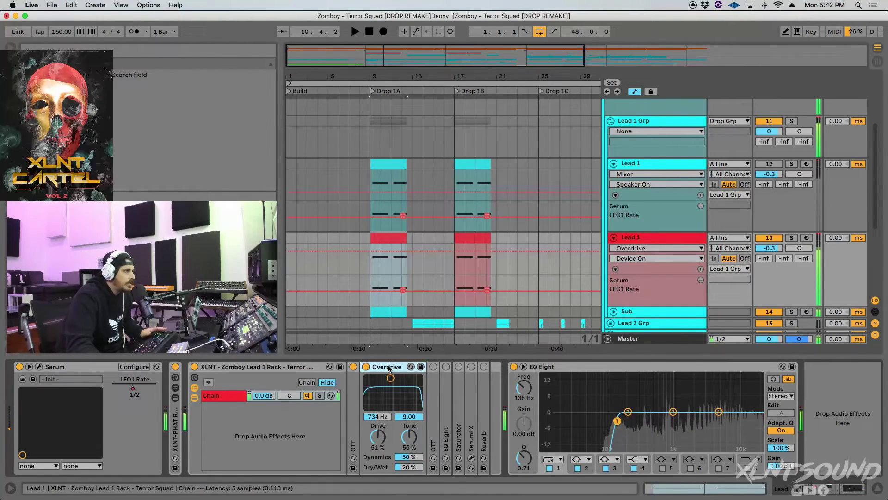
double_click(390, 369)
Unfold and enable the second OTT after the Overdrive, audition the lead, and fold it
double_click(377, 399)
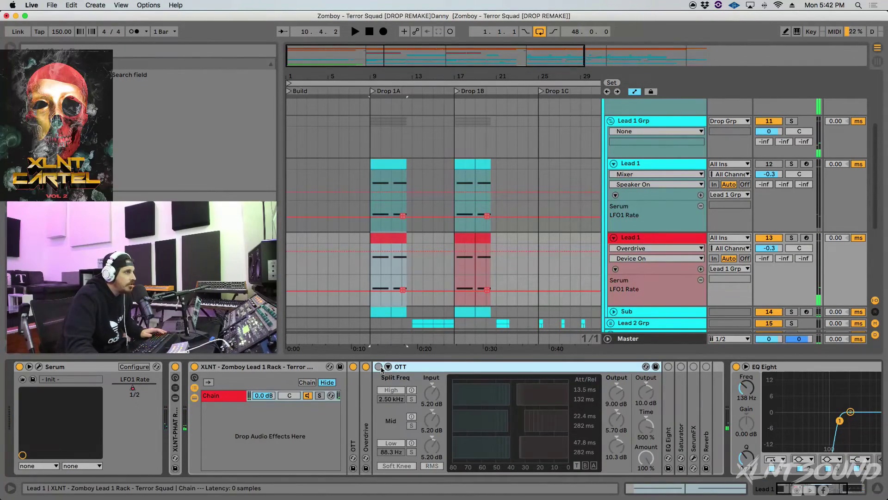
click(379, 367)
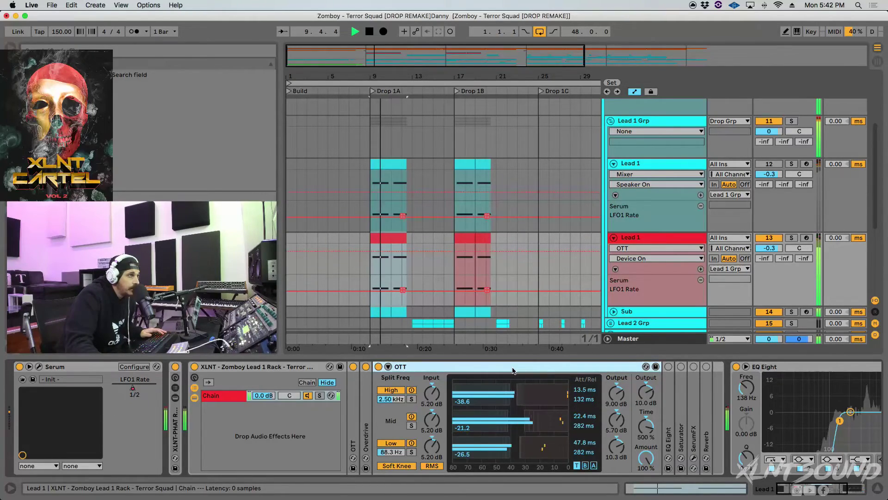
double_click(513, 368)
Enable the EQ Eight inside the Lead 1 rack, inspect its bands, audition the lead, and fold the device
double_click(391, 367)
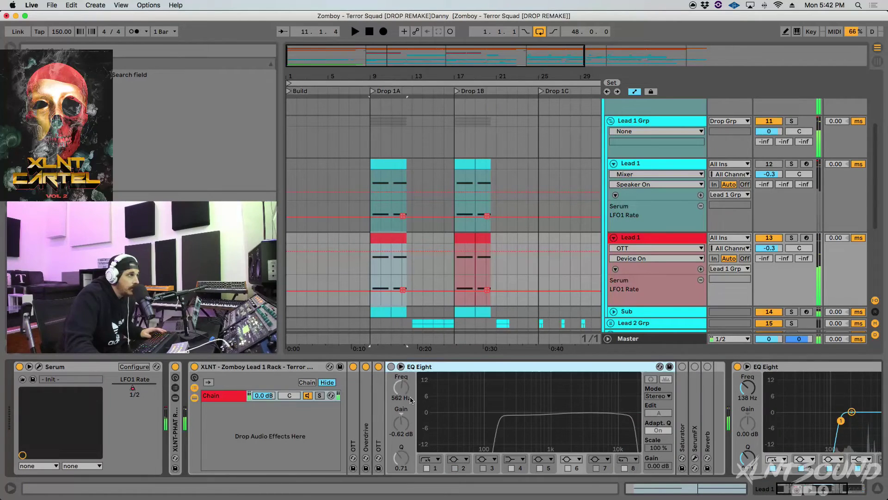
click(392, 366)
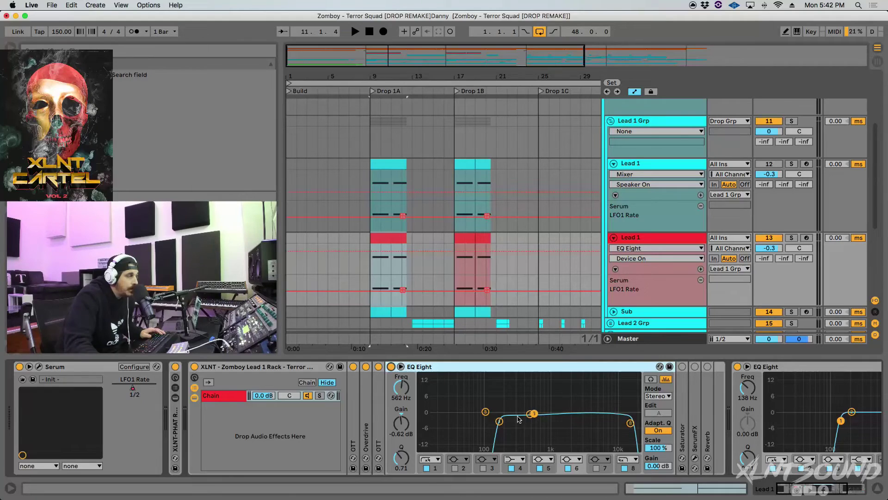
drag(533, 415, 531, 416)
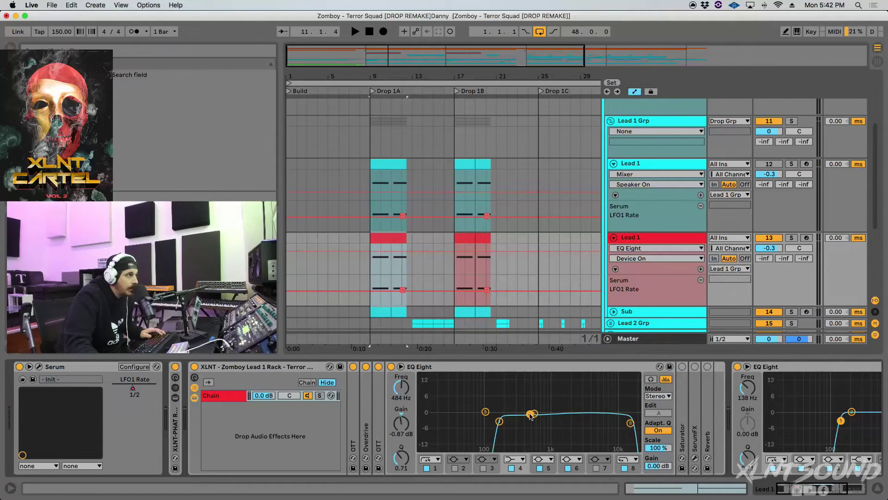
click(501, 420)
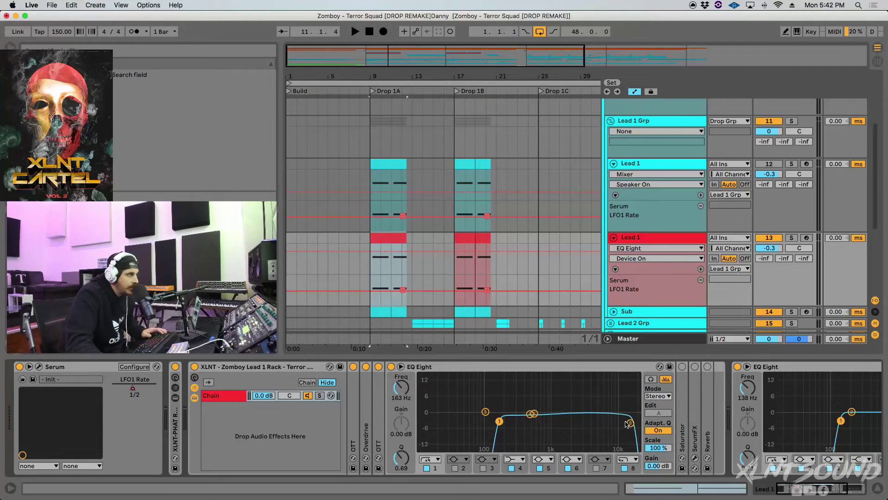
key(space)
double_click(563, 369)
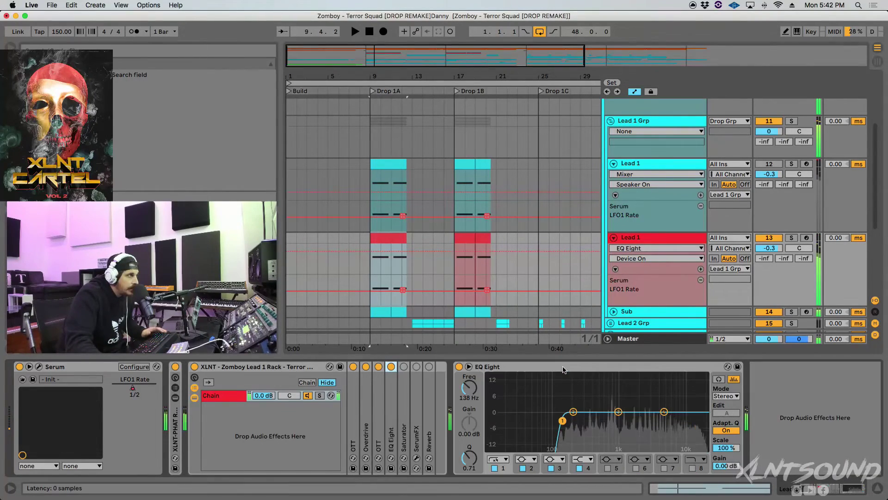
Unfold and enable the rack's Saturator, audition the lead with it, and fold it
double_click(405, 414)
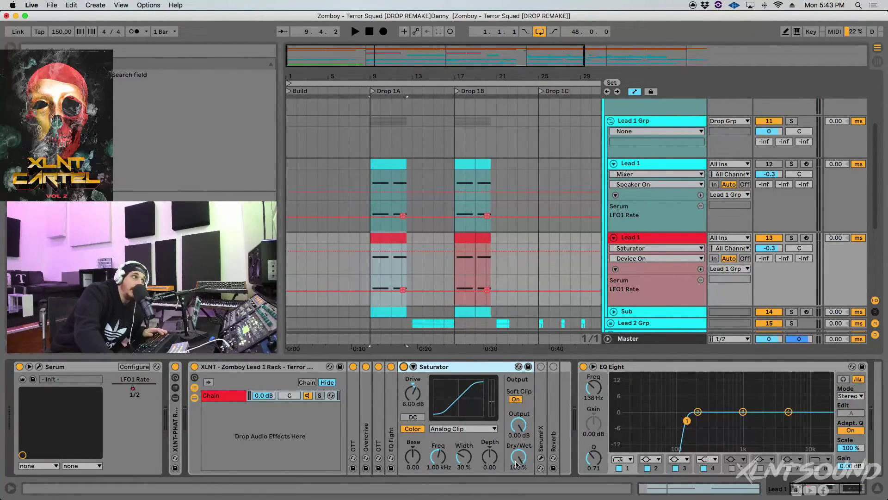
key(space)
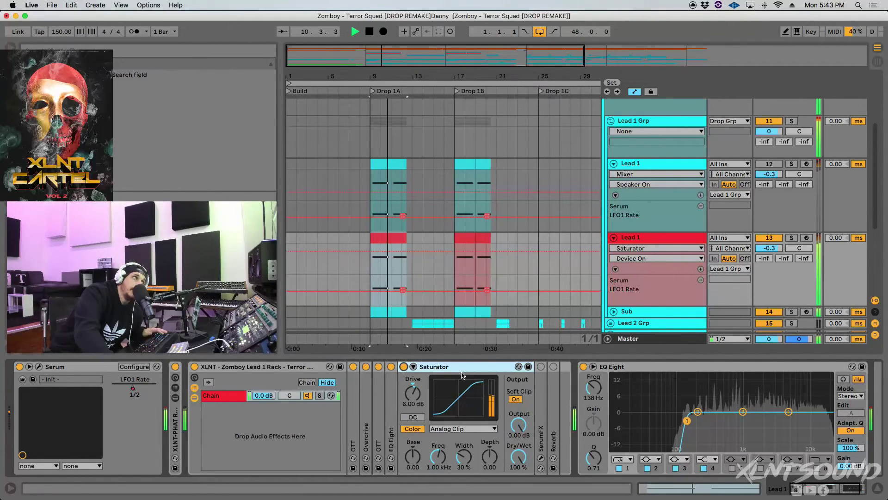
key(space)
click(413, 366)
Enable SerumFX, inspect its Hyper and Dimension mix settings, audition the lead, and close the plug-in window
double_click(415, 406)
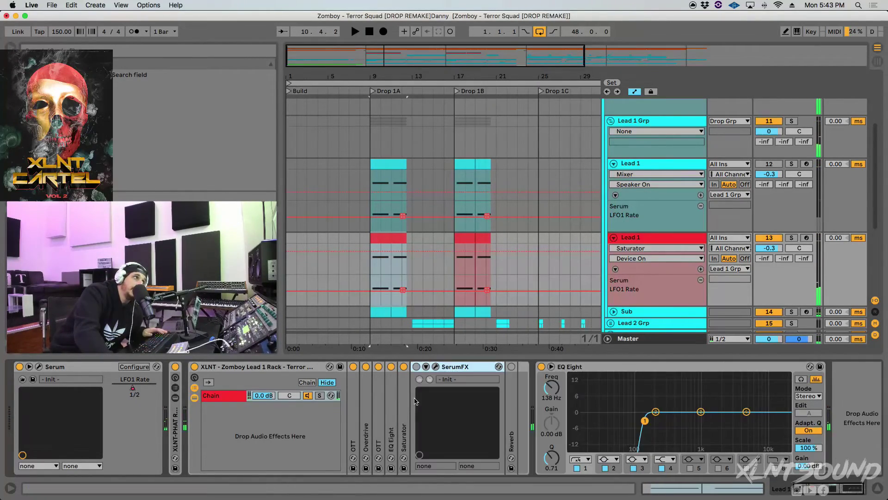
click(436, 366)
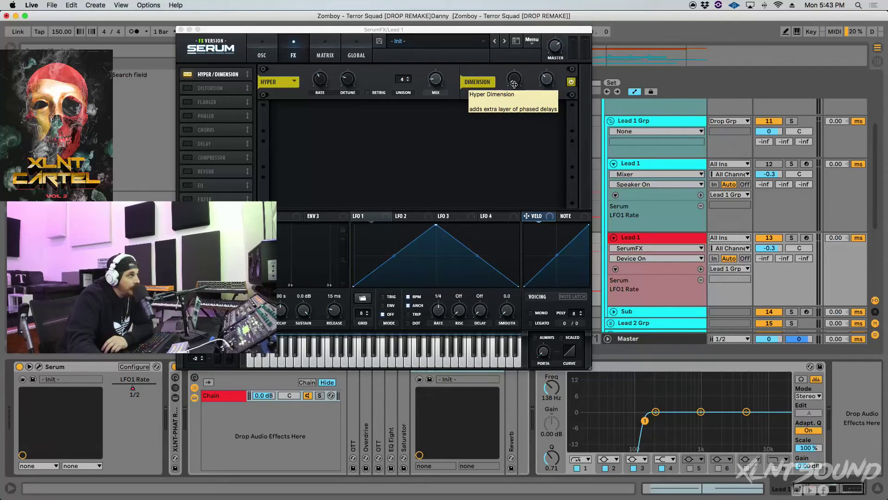
click(547, 82)
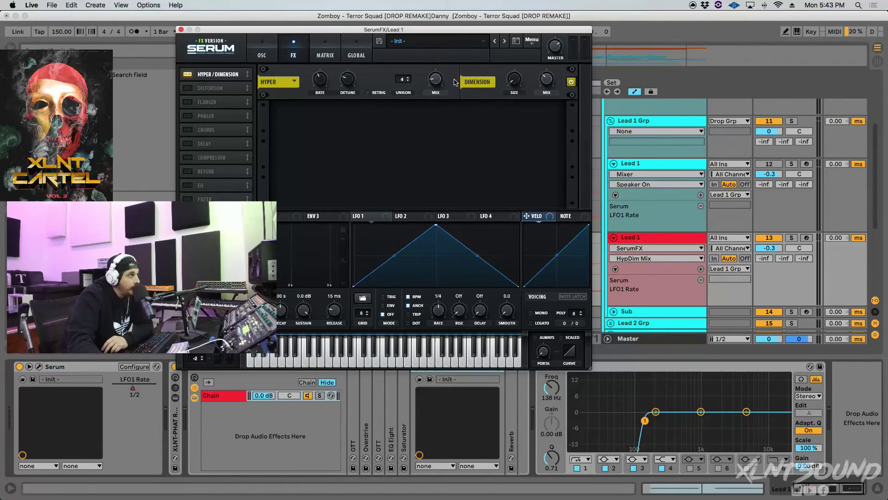
click(437, 81)
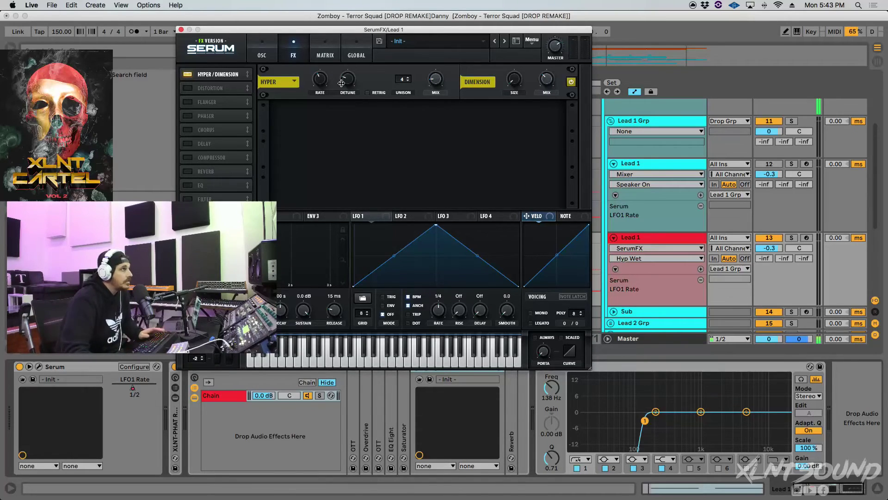
click(180, 30)
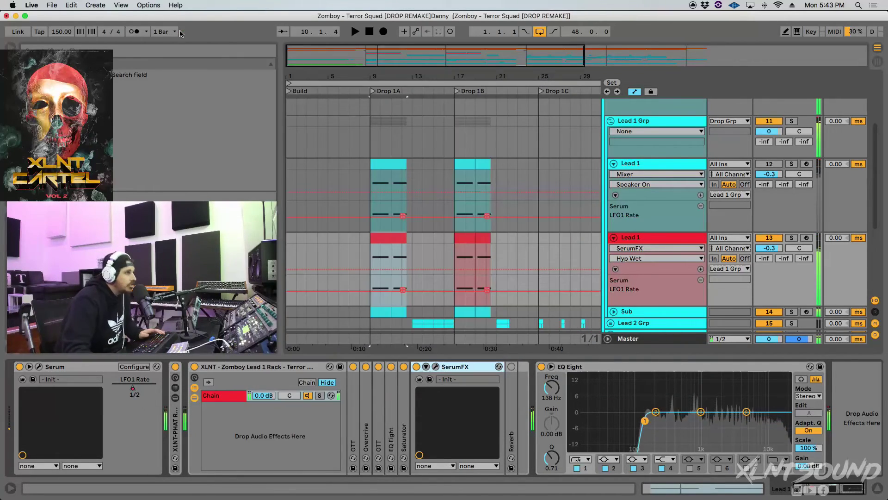
Enable the rack's Reverb and audition the lead, folding SerumFX, the Reverb and the track's final EQ Eight
double_click(513, 403)
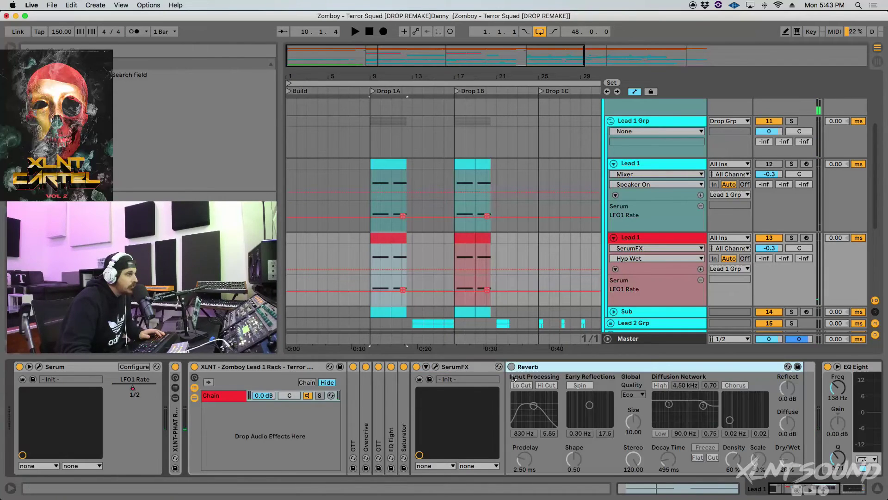
double_click(464, 367)
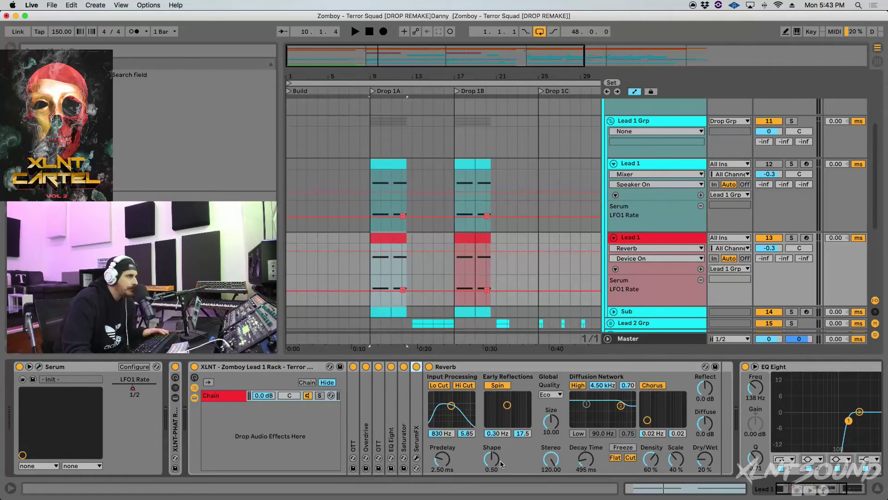
key(space)
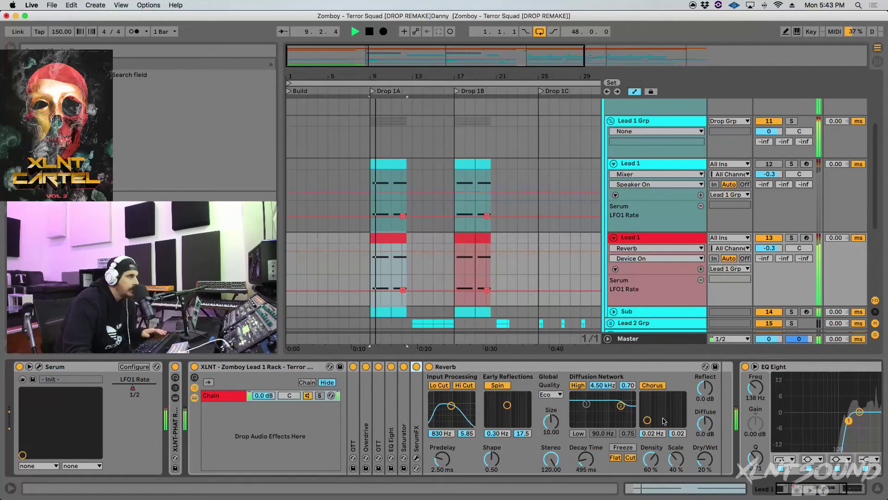
click(522, 371)
double_click(522, 370)
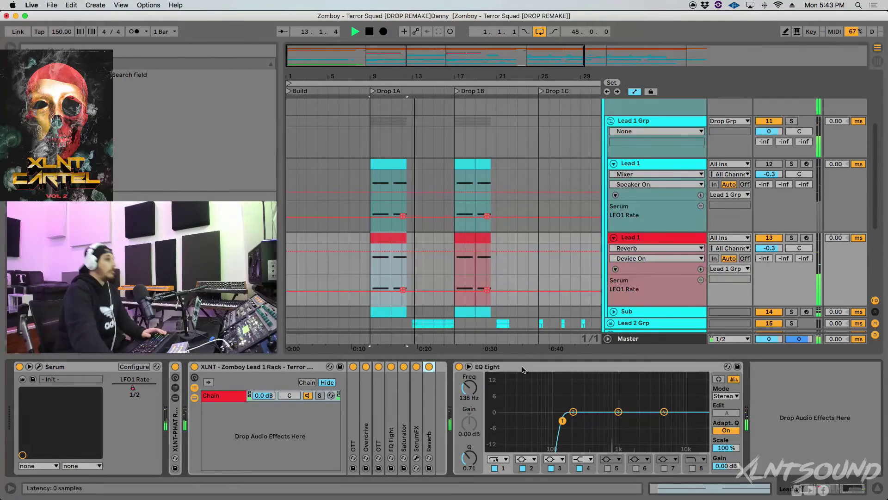
key(space)
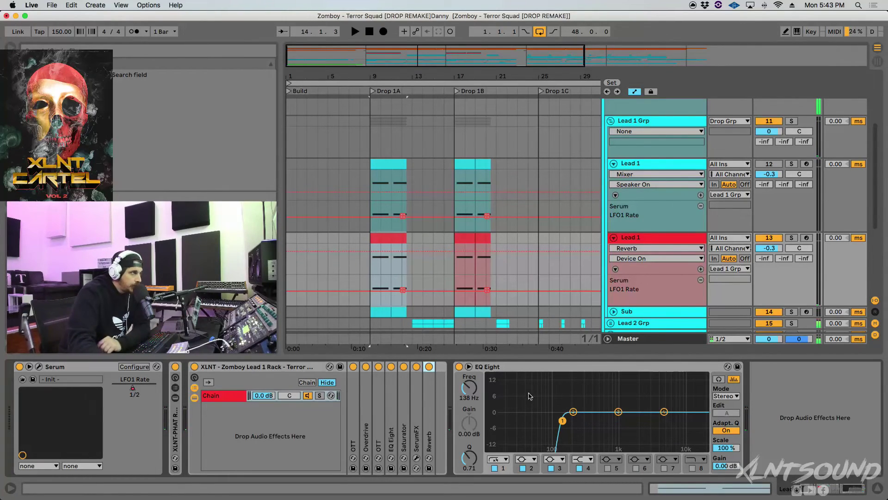
double_click(525, 365)
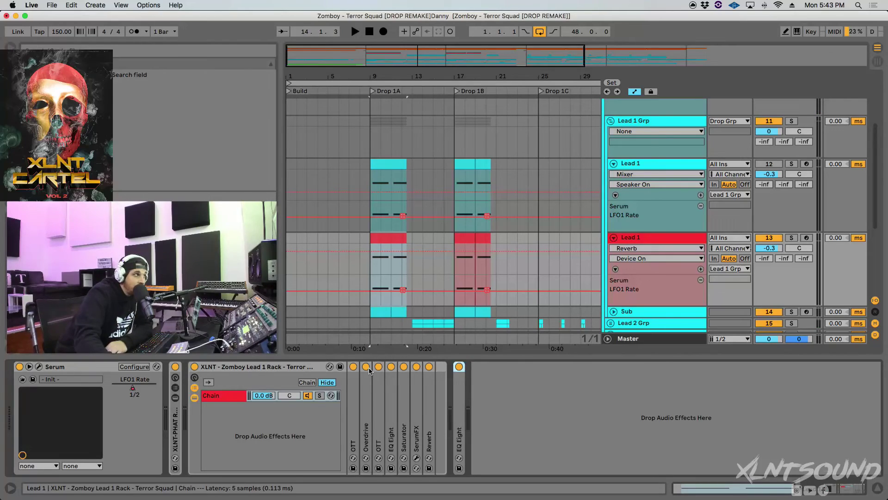